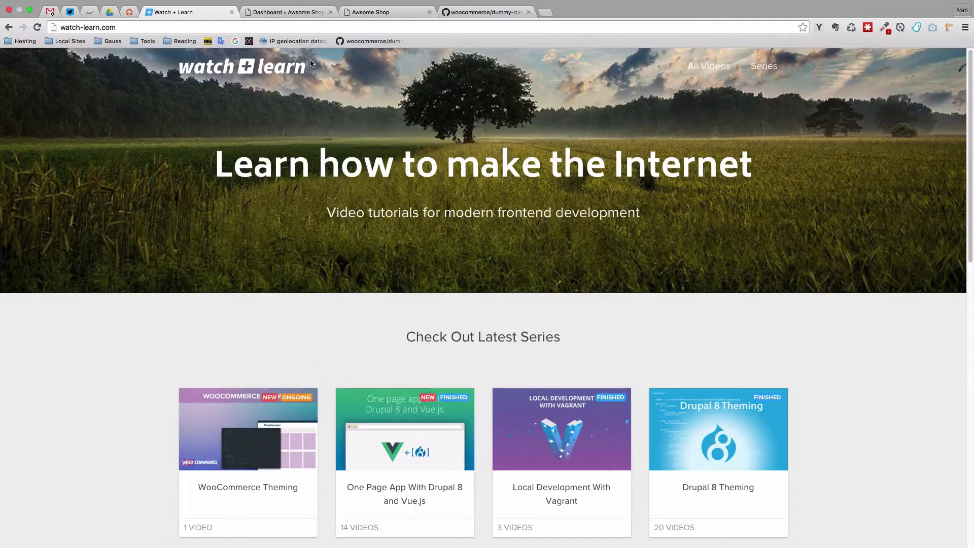
Switch to the Awsome Shop dashboard and review its missing-WooCommerce-support warning.
{"action": "left_click", "coordinate": [288, 14]}
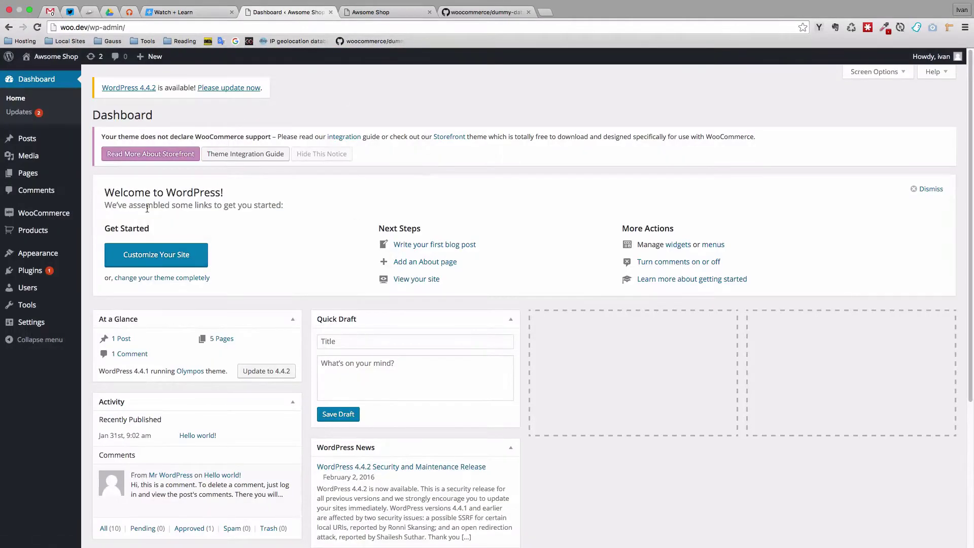
{"action": "scroll", "coordinate": [362, 286], "scroll_direction": "down", "scroll_amount": 1}
{"action": "scroll", "coordinate": [362, 285], "scroll_direction": "down", "scroll_amount": 4}
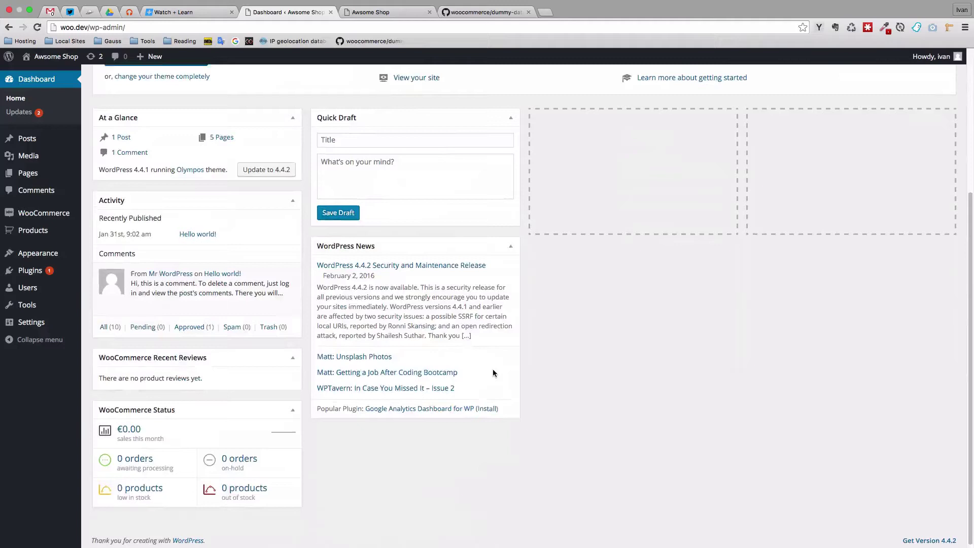
{"action": "scroll", "coordinate": [492, 369], "scroll_direction": "up", "scroll_amount": 4}
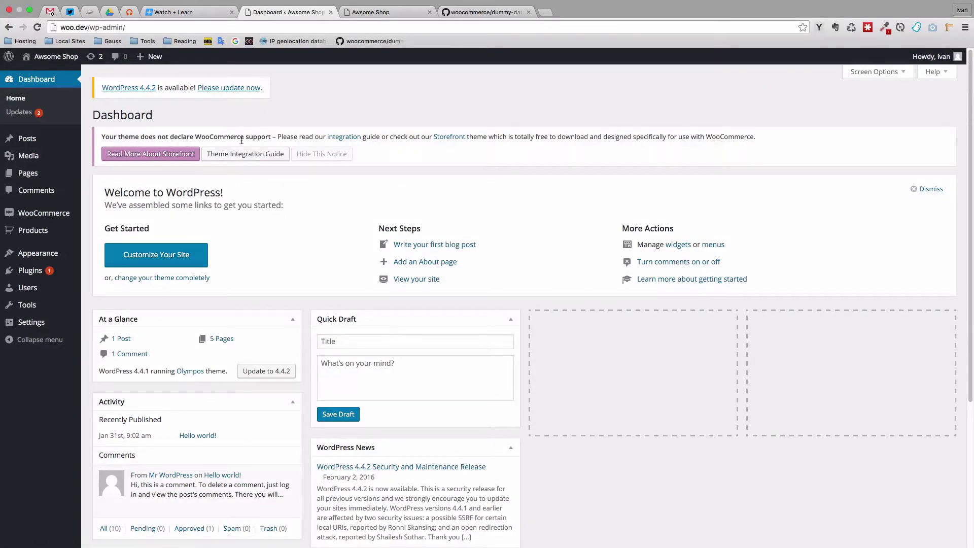
{"action": "scroll", "coordinate": [299, 238], "scroll_direction": "down", "scroll_amount": 1}
{"action": "scroll", "coordinate": [298, 240], "scroll_direction": "up", "scroll_amount": 1}
Open wp-content/themes/olympos/functions.php in Sublime Text.
{"action": "key", "text": "ctrl+Right"}
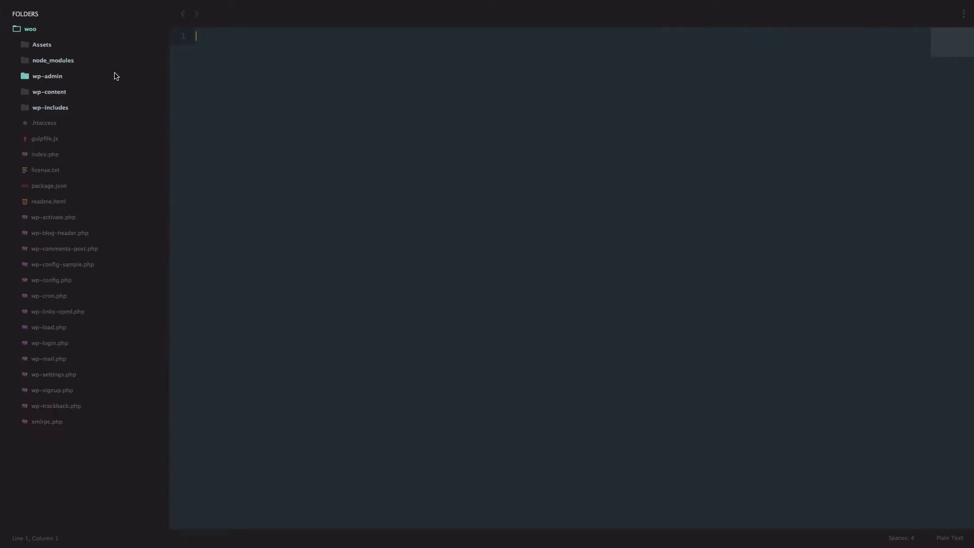
{"action": "left_click", "coordinate": [51, 94]}
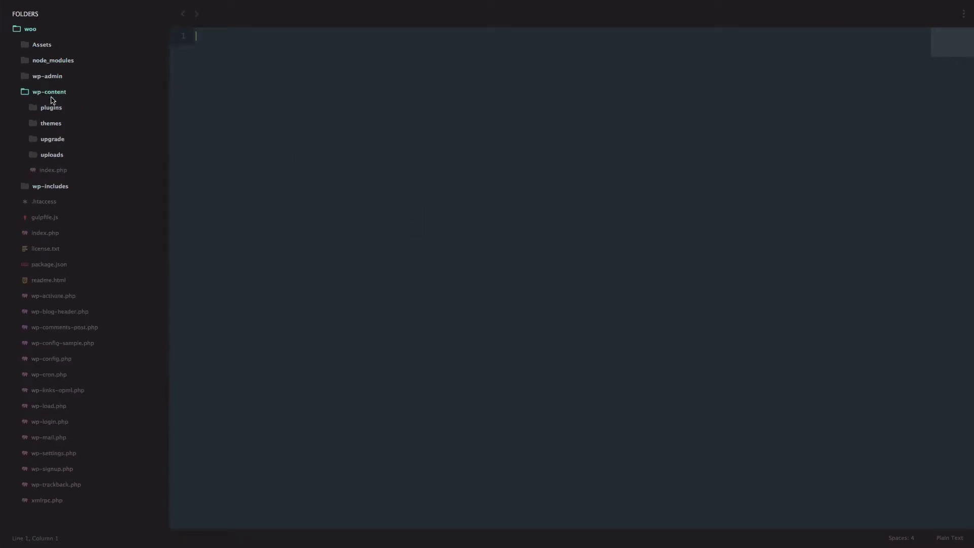
{"action": "left_click", "coordinate": [51, 123]}
{"action": "left_click", "coordinate": [57, 139]}
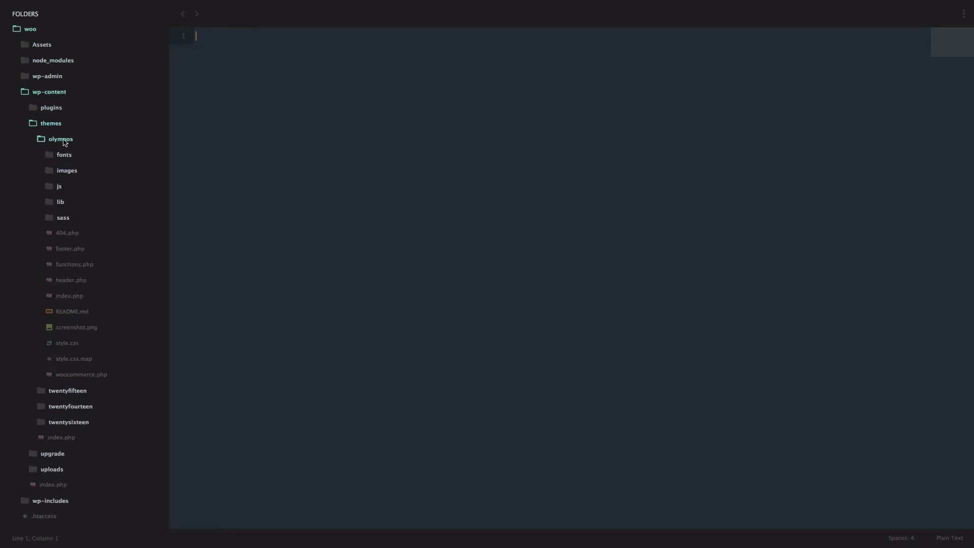
{"action": "left_click", "coordinate": [77, 265]}
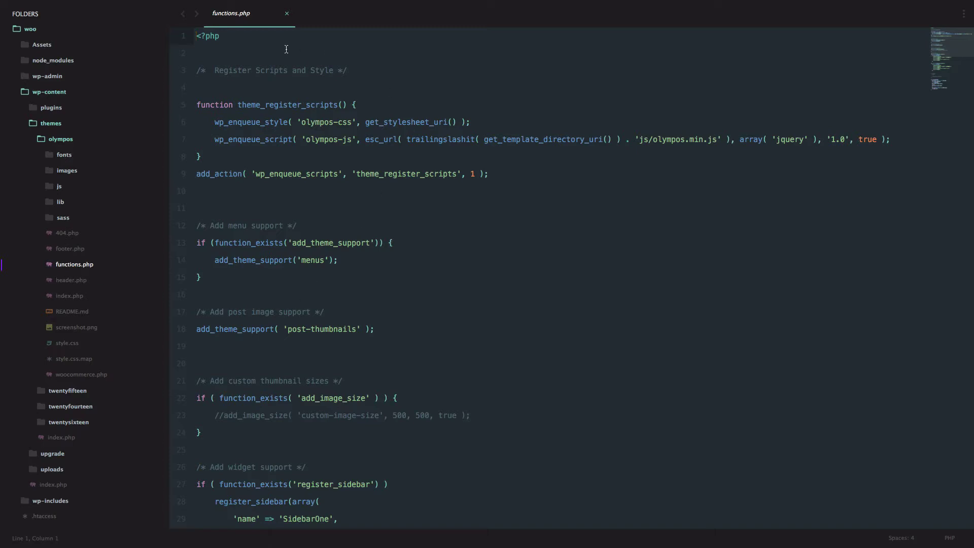
Paste the woocommerce_support function with its after_setup_theme hook after the opening <?php line.
{"action": "key", "text": "End"}
{"action": "key", "text": "Return"}
{"action": "key", "text": "Return"}
{"action": "key", "text": "Return"}
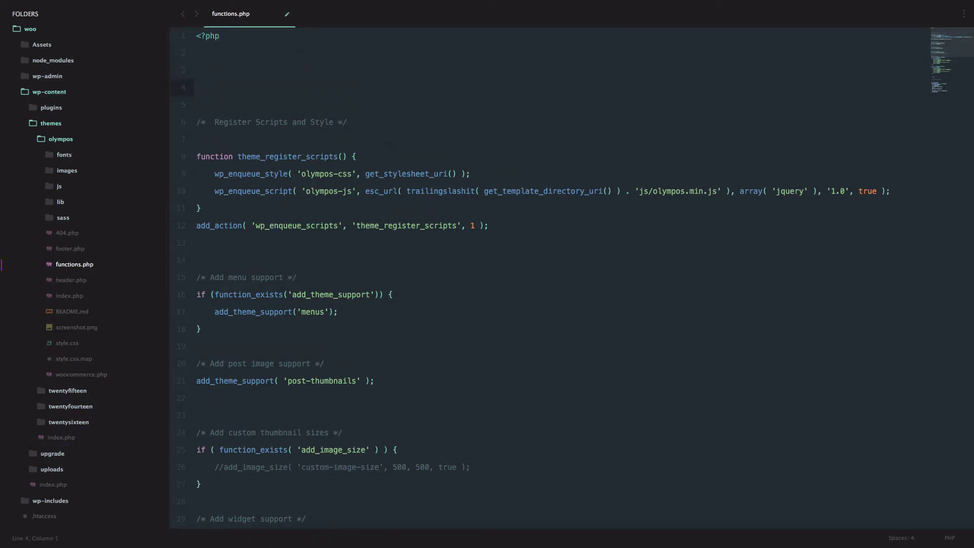
{"action": "key", "text": "super+equal"}
{"action": "key", "text": "super+equal"}
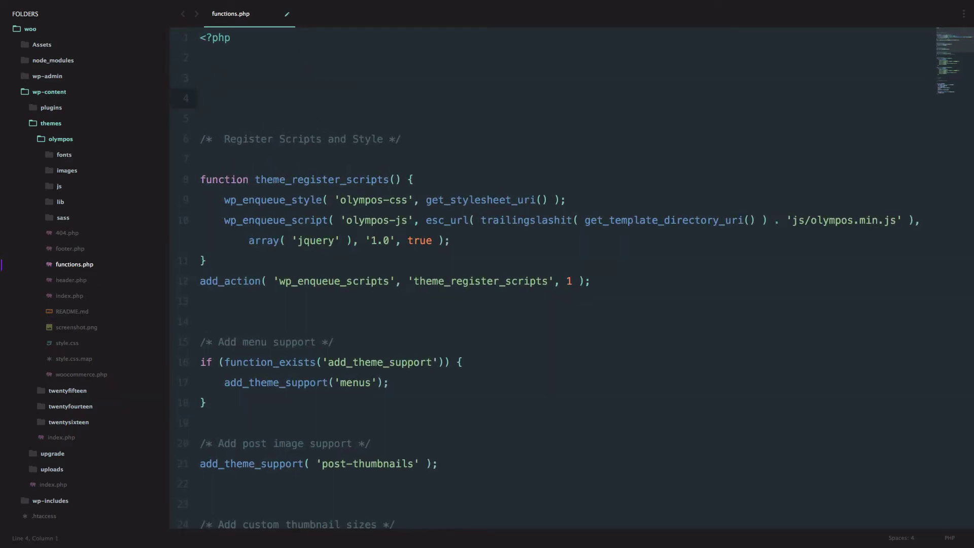
{"action": "key", "text": "Up"}
{"action": "type", "text": "add_action( 'after_setup_theme', 'woocommerce_support' ); function woocommerce_support() {     add_theme_support( 'woocommerce' ); }"}
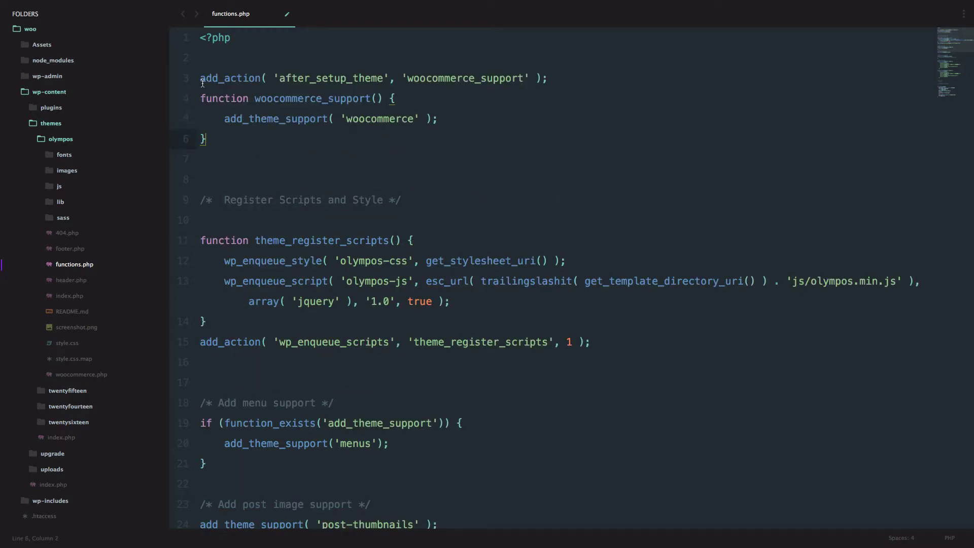
Highlight the add_action and add_theme_support calls, including the existing menus and post-thumbnails support.
{"action": "left_click_drag", "start_coordinate": [200, 78], "coordinate": [275, 88]}
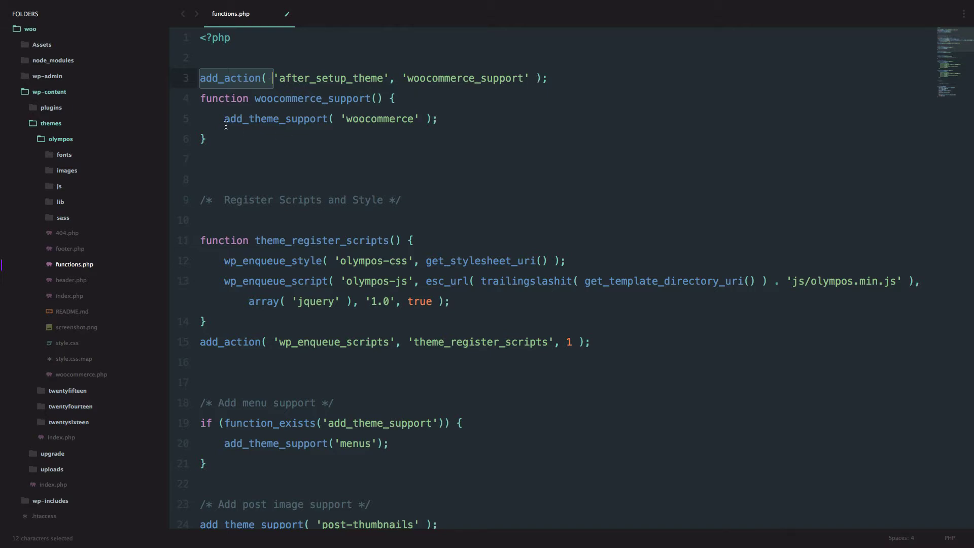
{"action": "left_click_drag", "start_coordinate": [224, 122], "coordinate": [373, 122]}
{"action": "left_click", "coordinate": [429, 122]}
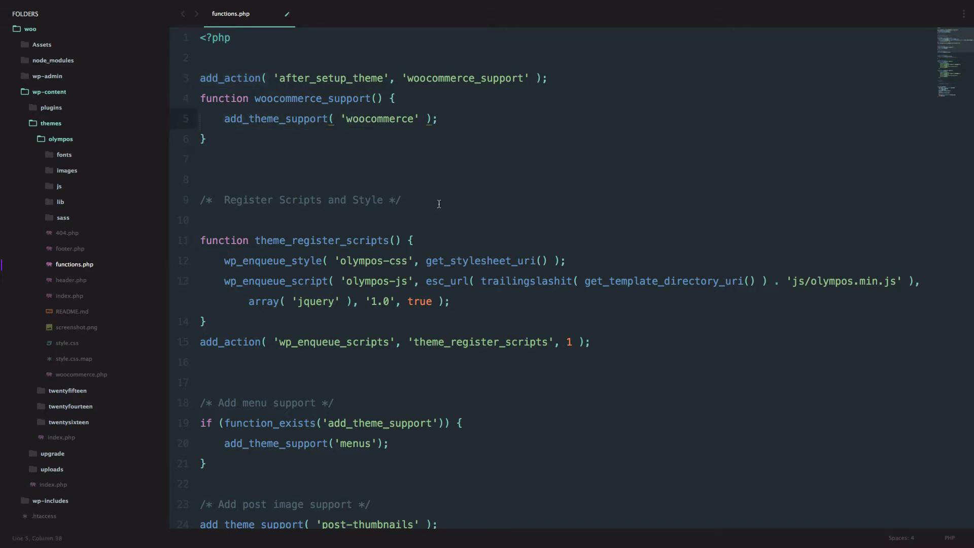
{"action": "scroll", "coordinate": [446, 215], "scroll_direction": "down", "scroll_amount": 5}
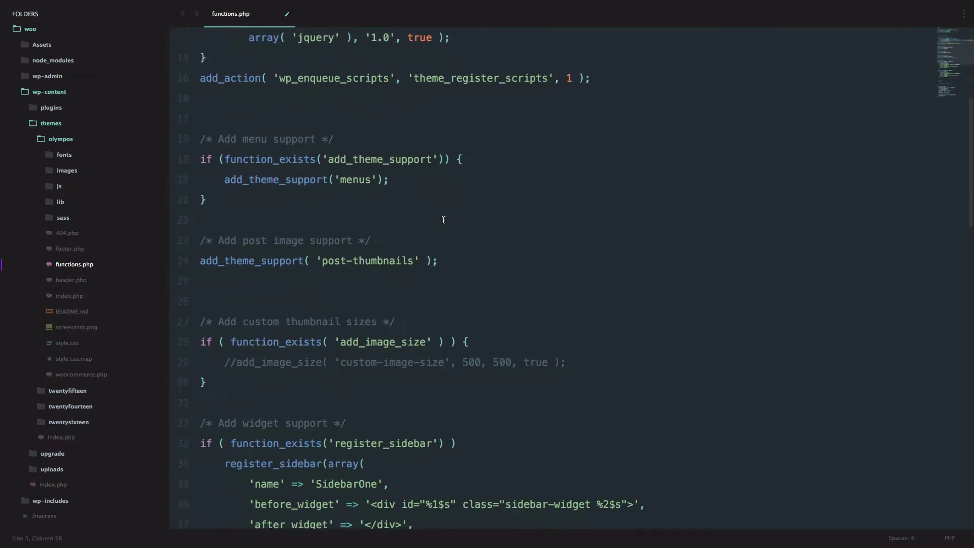
{"action": "left_click_drag", "start_coordinate": [225, 165], "coordinate": [349, 167]}
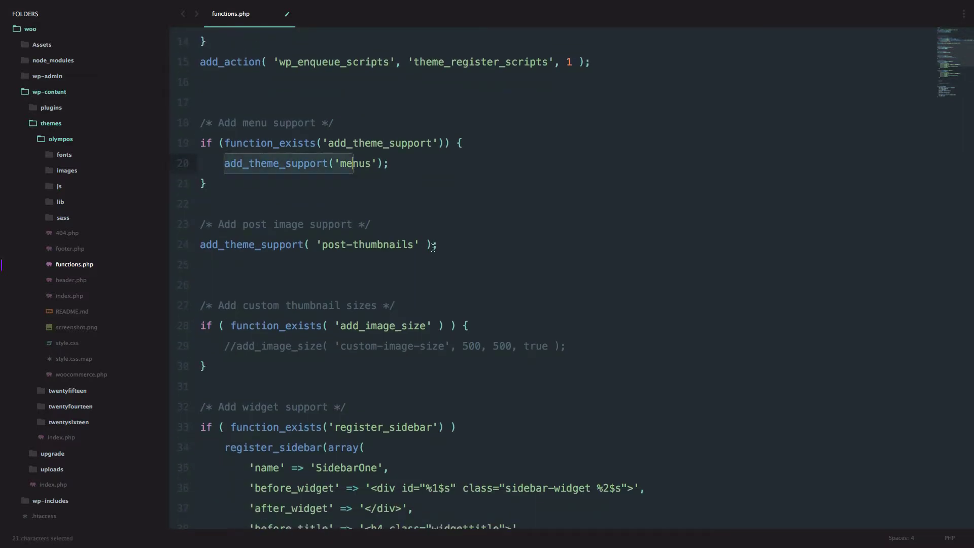
{"action": "scroll", "coordinate": [433, 247], "scroll_direction": "down", "scroll_amount": 3}
{"action": "scroll", "coordinate": [325, 207], "scroll_direction": "up", "scroll_amount": 3}
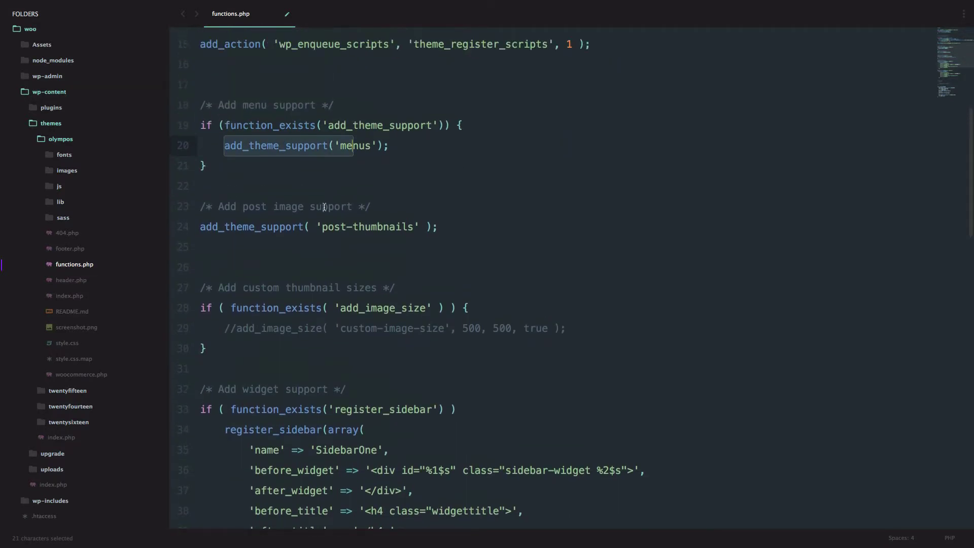
{"action": "left_click_drag", "start_coordinate": [321, 226], "coordinate": [427, 227]}
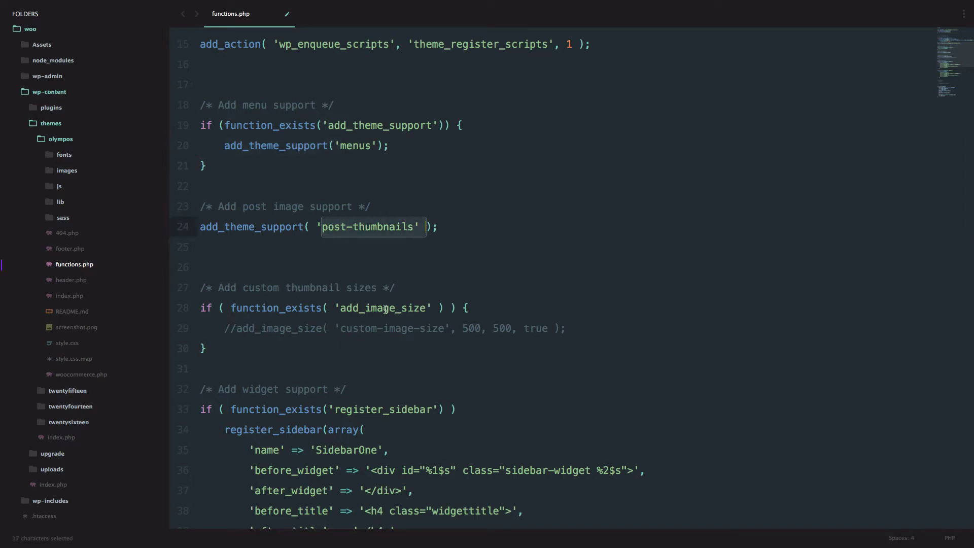
{"action": "scroll", "coordinate": [498, 316], "scroll_direction": "up", "scroll_amount": 5}
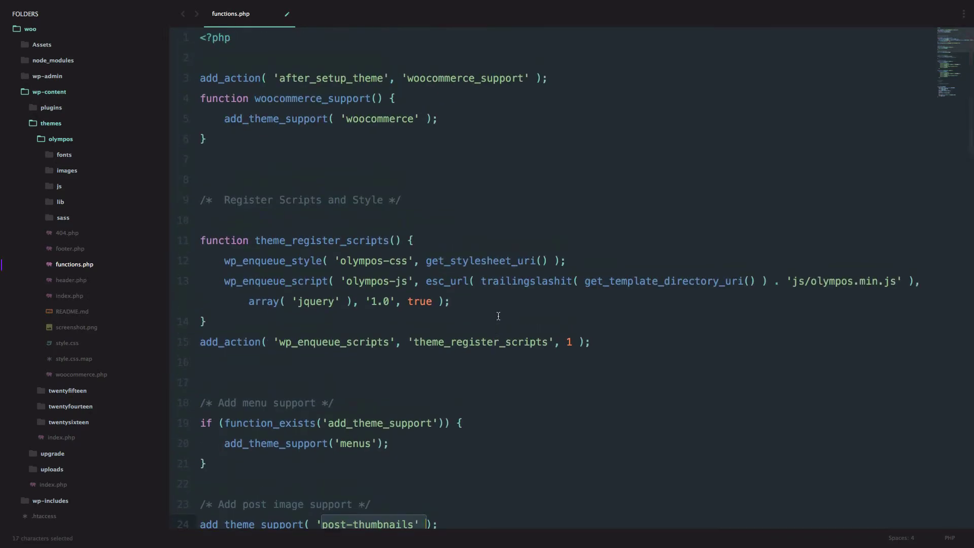
Reload the WordPress dashboard in Chrome to confirm the WooCommerce support warning is gone.
{"action": "key", "text": "ctrl+Right"}
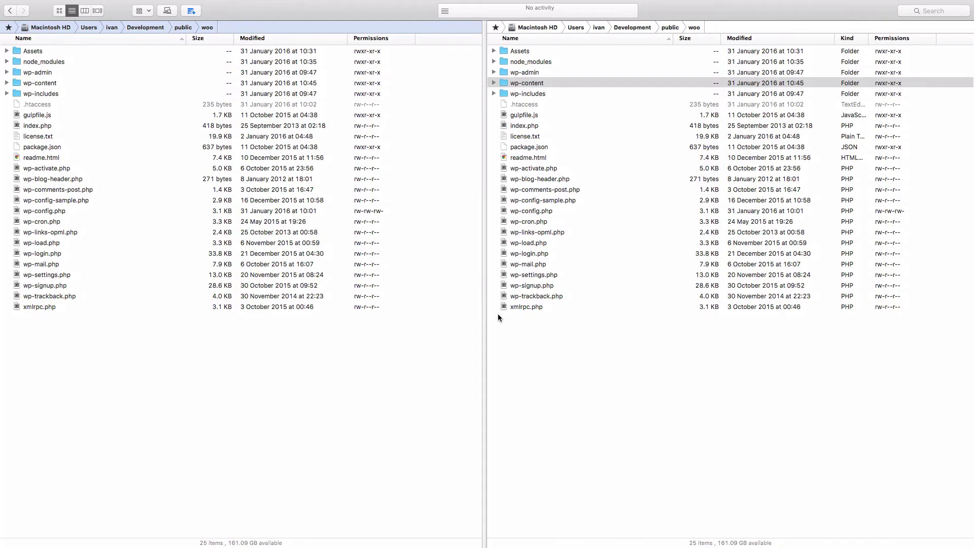
{"action": "key", "text": "ctrl+Left"}
{"action": "key", "text": "ctrl+Left"}
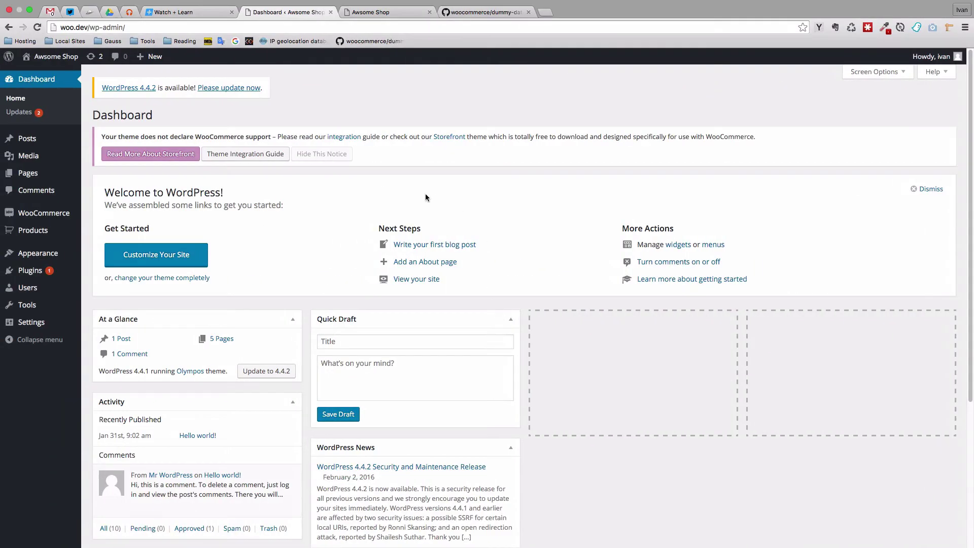
{"action": "key", "text": "super+r"}
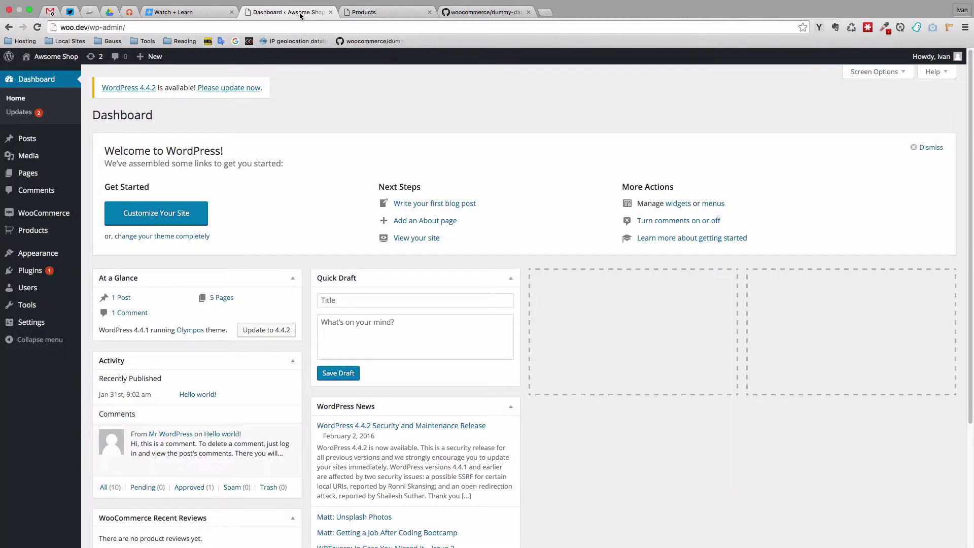
Open dummy-data.xml from the WooCommerce dummy-data repository on GitHub in its raw view.
{"action": "mouse_move", "coordinate": [56, 230]}
{"action": "left_click", "coordinate": [485, 12]}
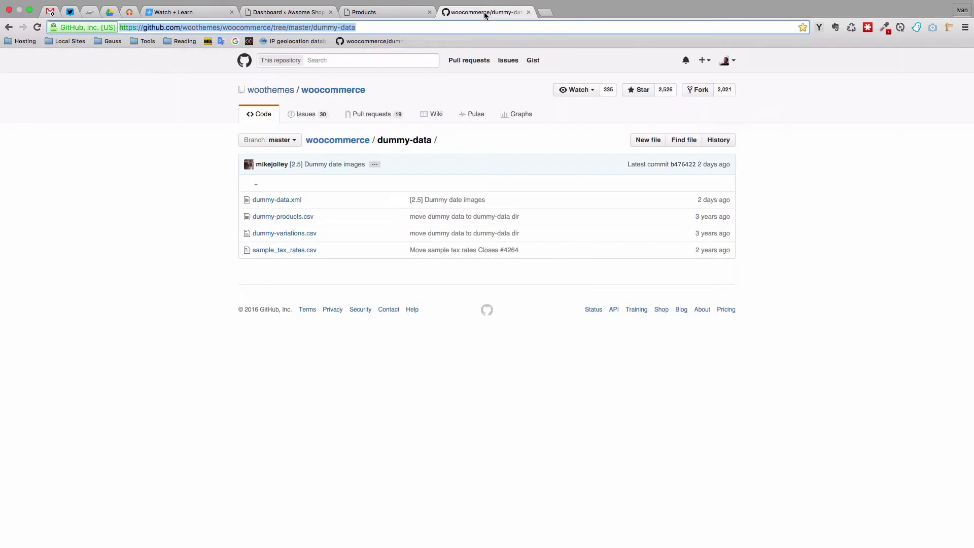
{"action": "left_click", "coordinate": [295, 201]}
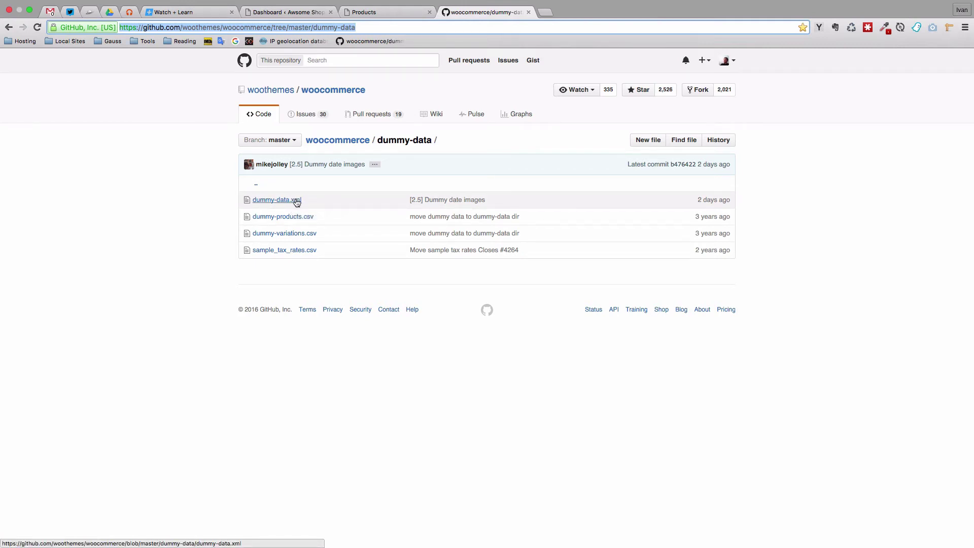
{"action": "mouse_move", "coordinate": [695, 203]}
{"action": "left_mouse_down"}
{"action": "mouse_move", "coordinate": [737, 205]}
{"action": "mouse_move", "coordinate": [699, 201]}
{"action": "left_mouse_up"}
{"action": "left_click", "coordinate": [743, 205]}
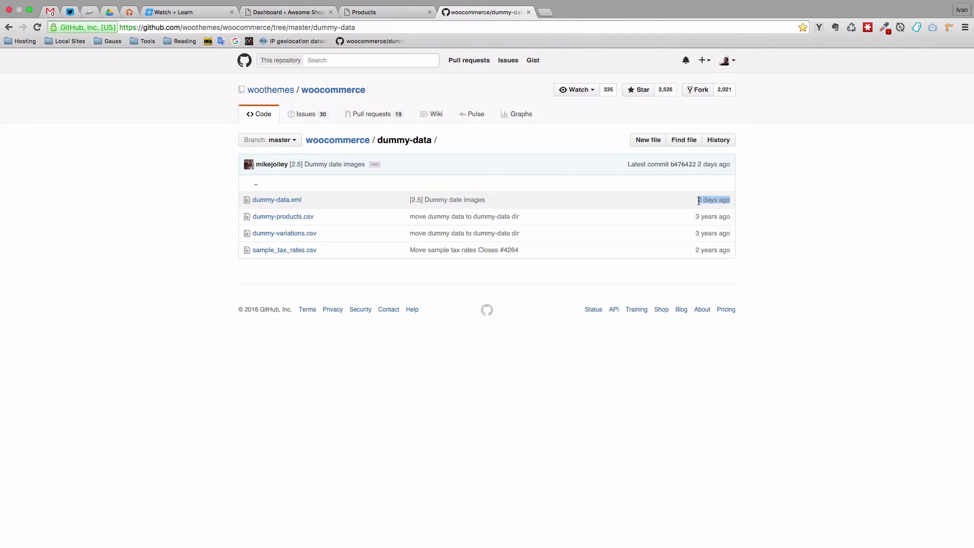
{"action": "left_click", "coordinate": [282, 201]}
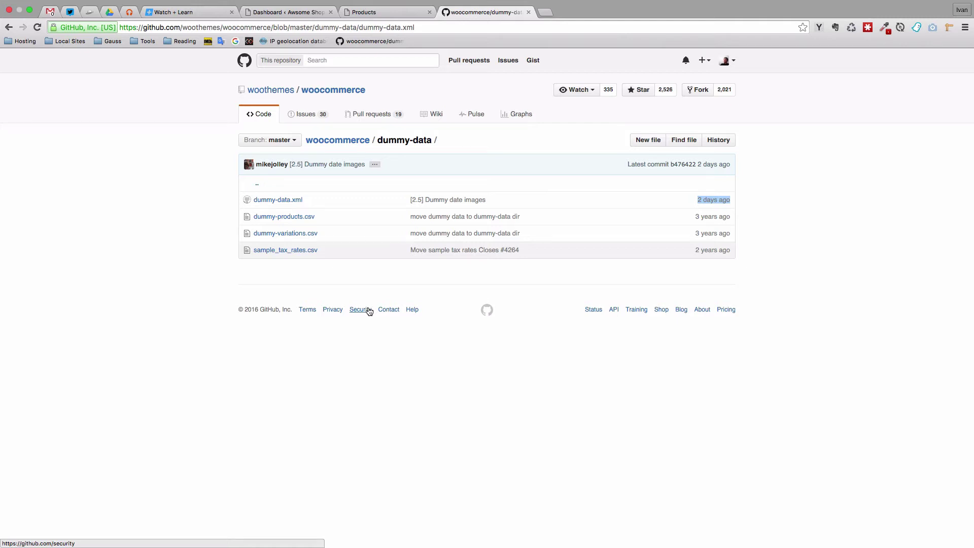
{"action": "scroll", "coordinate": [649, 335], "scroll_direction": "down", "scroll_amount": 2}
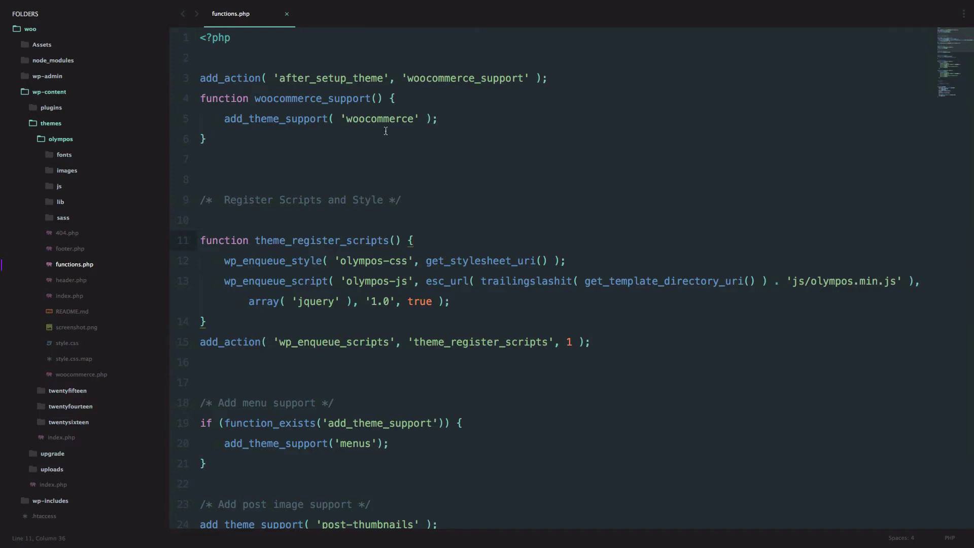
Open plugins/woocommerce/dummy-data/dummy-data.xml from the Sublime Text sidebar.
{"action": "left_click", "coordinate": [58, 109]}
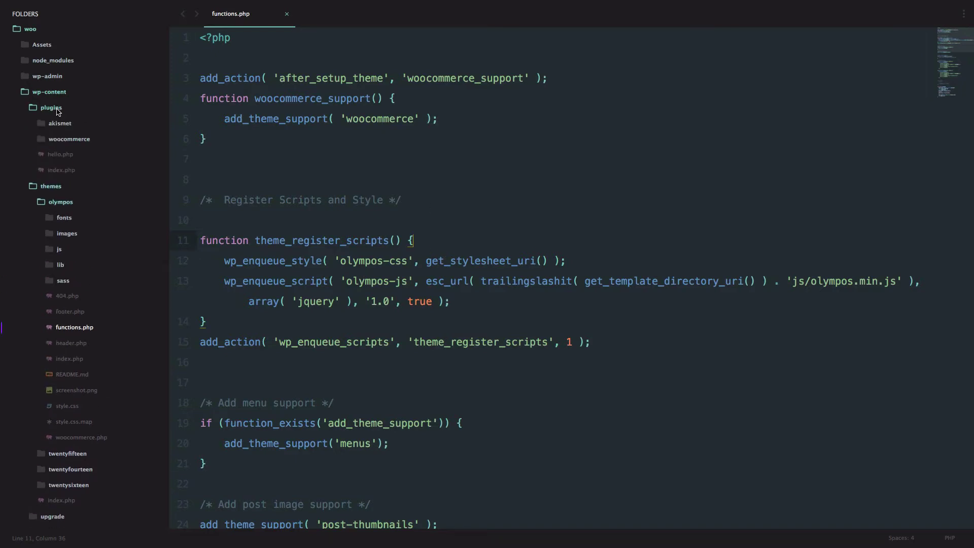
{"action": "left_click", "coordinate": [74, 140]}
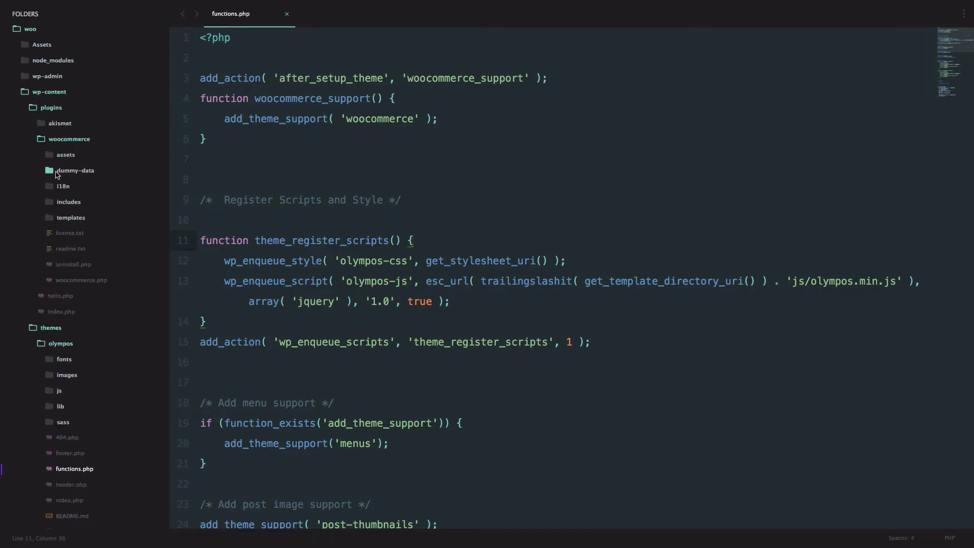
{"action": "left_click", "coordinate": [75, 172]}
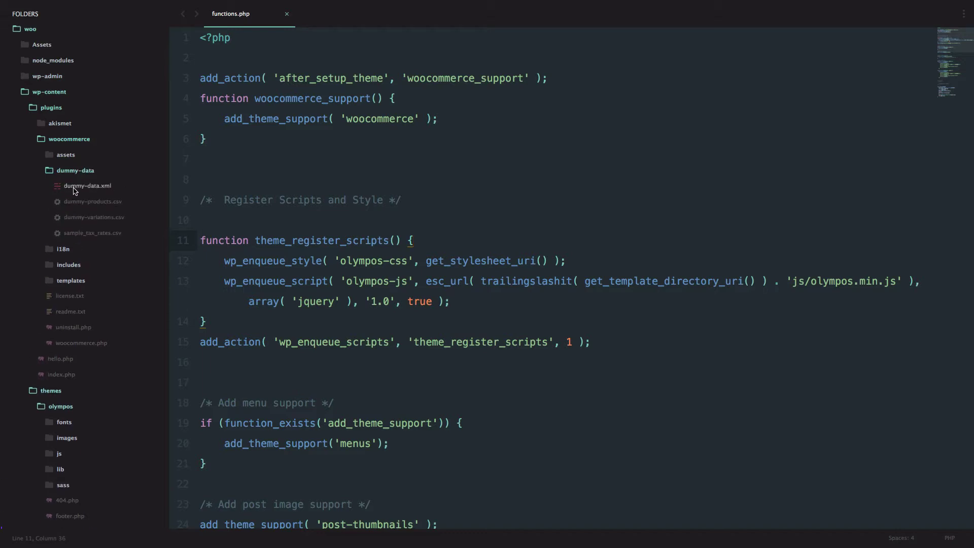
{"action": "left_click", "coordinate": [90, 189]}
Replace the file's entire contents with the XML copied from GitHub and save it.
{"action": "key", "text": "super+a"}
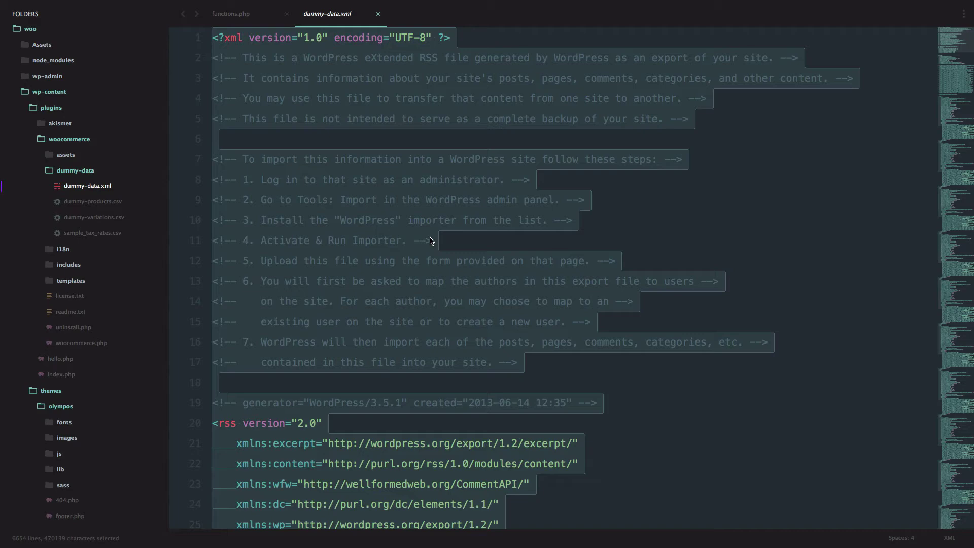
{"action": "key", "text": "BackSpace"}
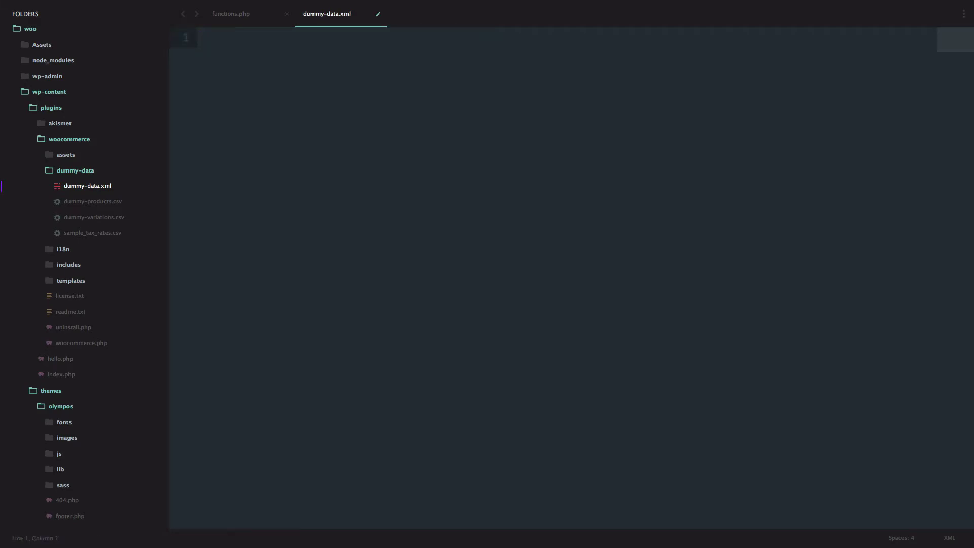
{"action": "key", "text": "super+v"}
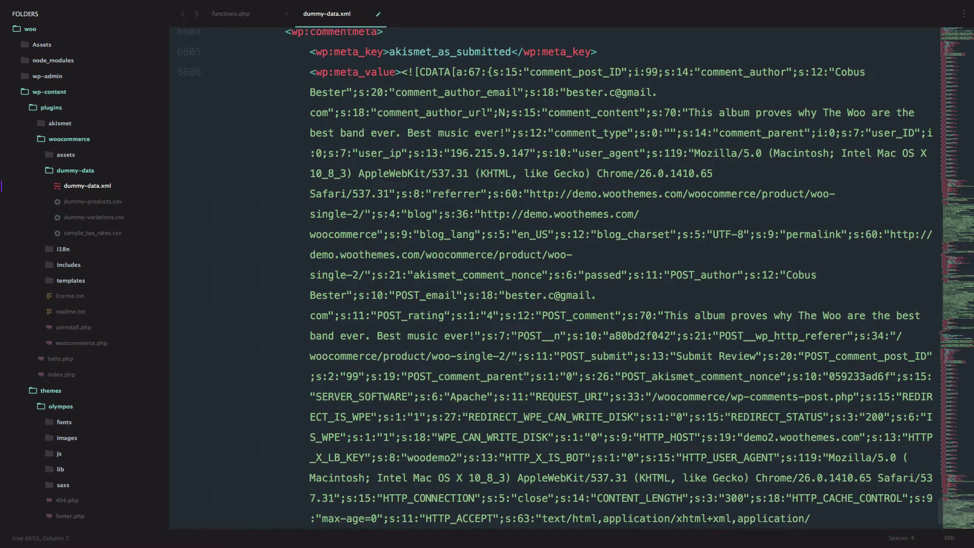
{"action": "key", "text": "super+s"}
Go to Tools > Import in the WordPress admin and view the WordPress Importer details.
{"action": "key", "text": "ctrl+Right"}
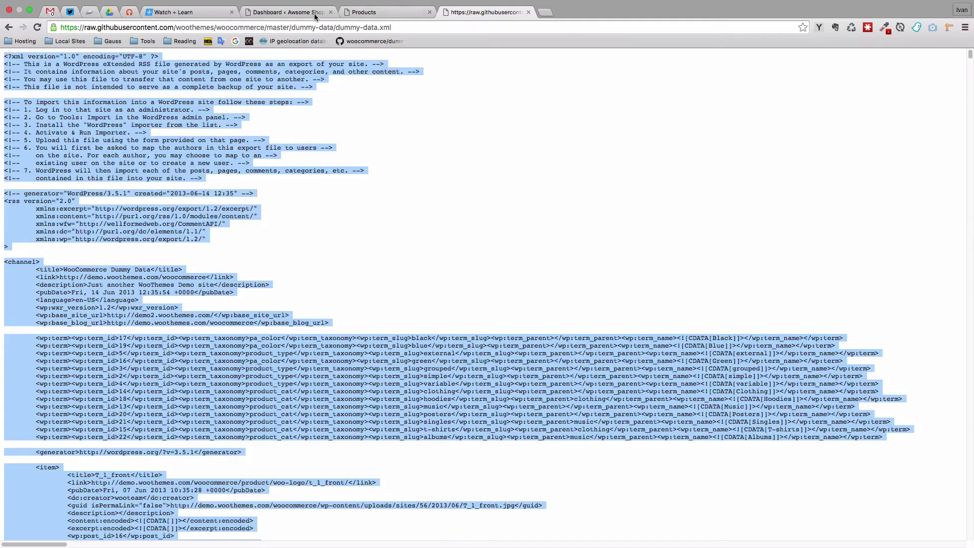
{"action": "left_click", "coordinate": [315, 15]}
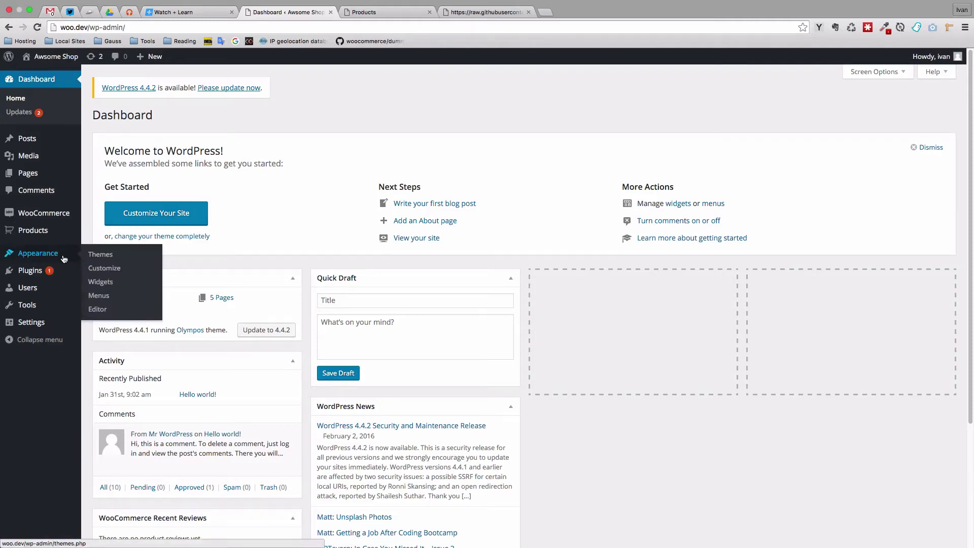
{"action": "mouse_move", "coordinate": [52, 306]}
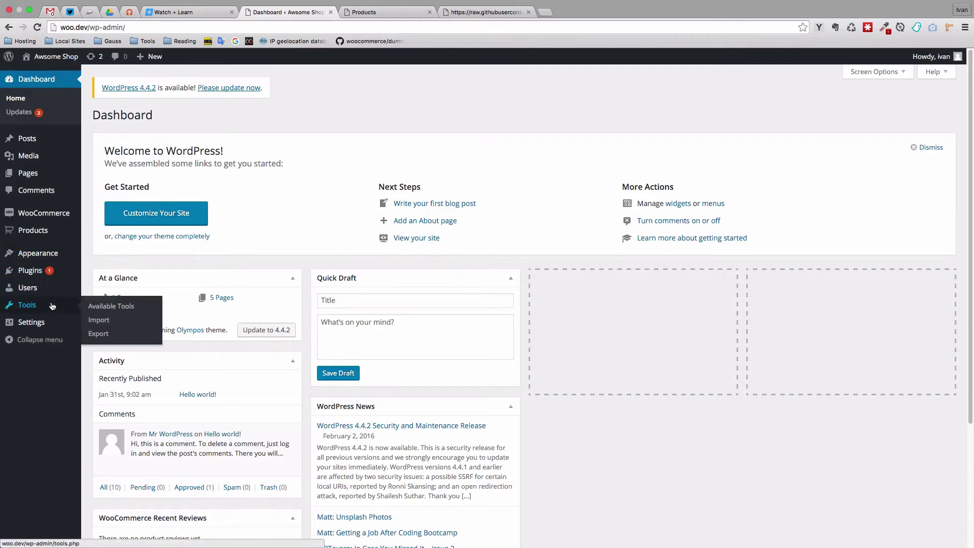
{"action": "left_click", "coordinate": [106, 323]}
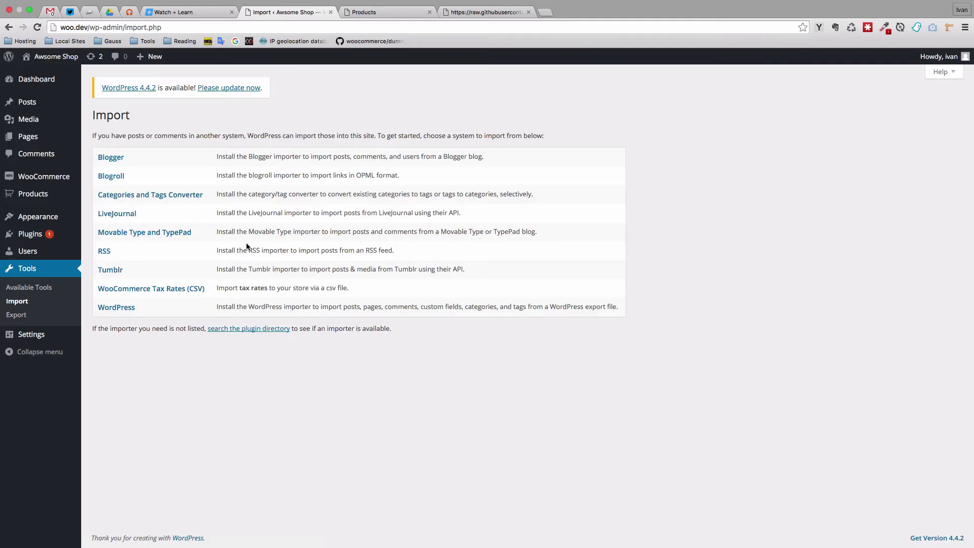
{"action": "left_click", "coordinate": [126, 308]}
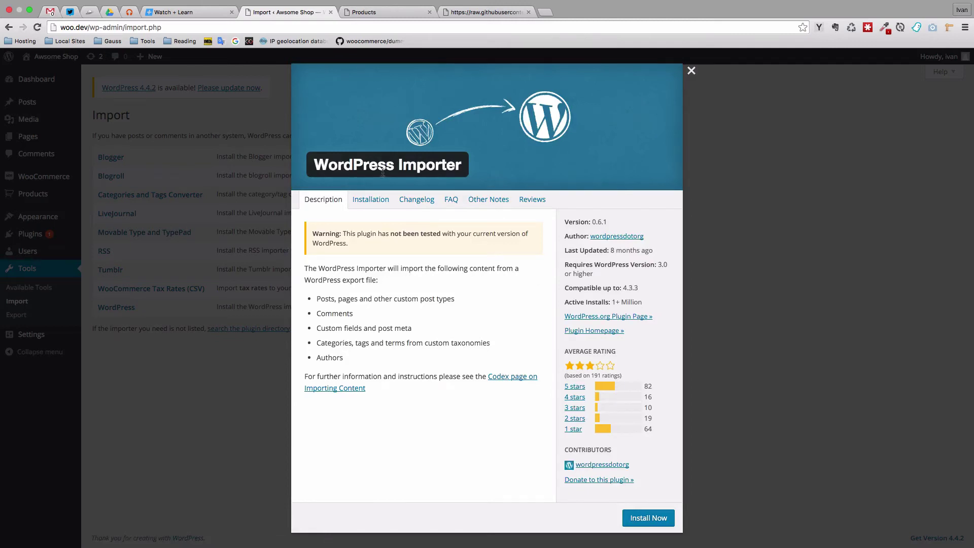
Install WordPress Importer 0.6.1, then activate it and run the importer.
{"action": "left_click", "coordinate": [630, 520]}
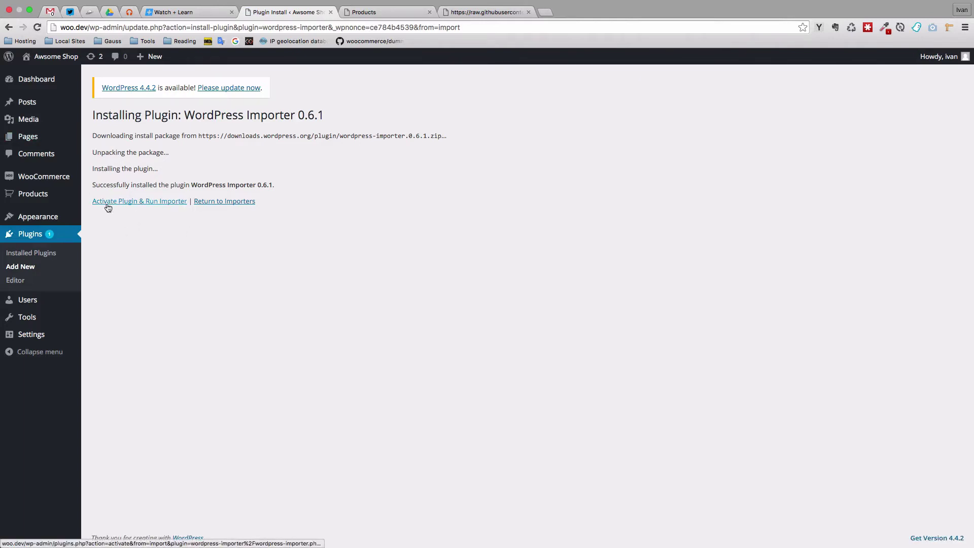
{"action": "left_click", "coordinate": [152, 206]}
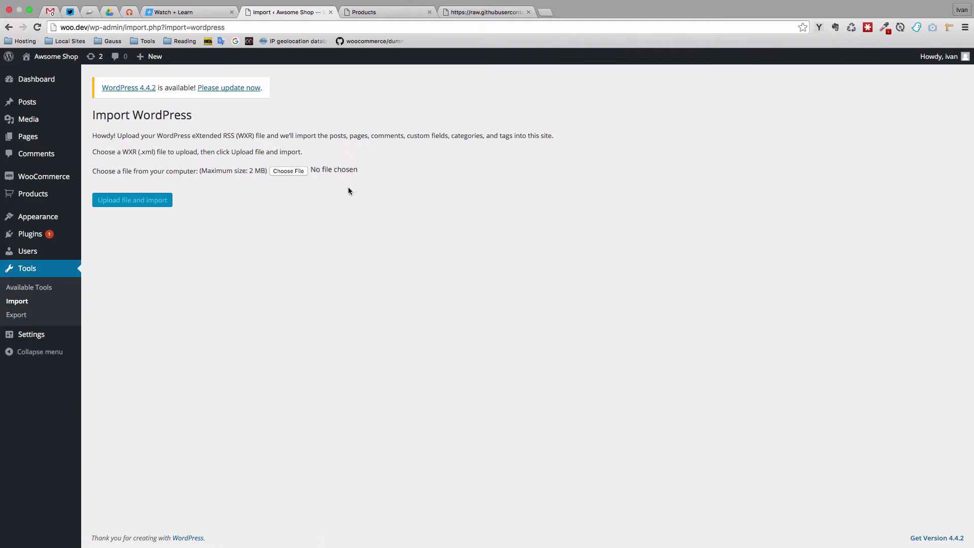
Choose Development/public/woo/wp-content/plugins/woocommerce/dummy-data/dummy-data.xml and upload it for import.
{"action": "left_click", "coordinate": [295, 173]}
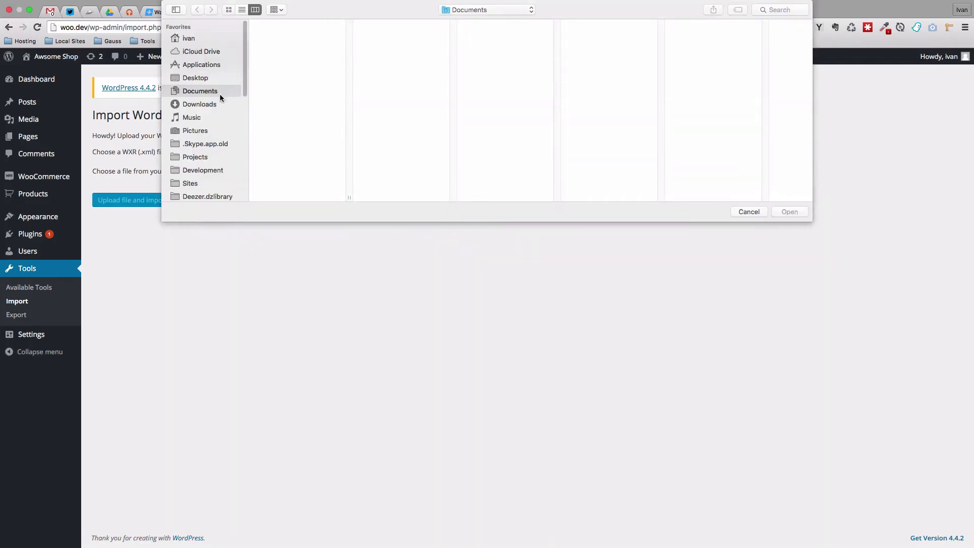
{"action": "left_click", "coordinate": [217, 172]}
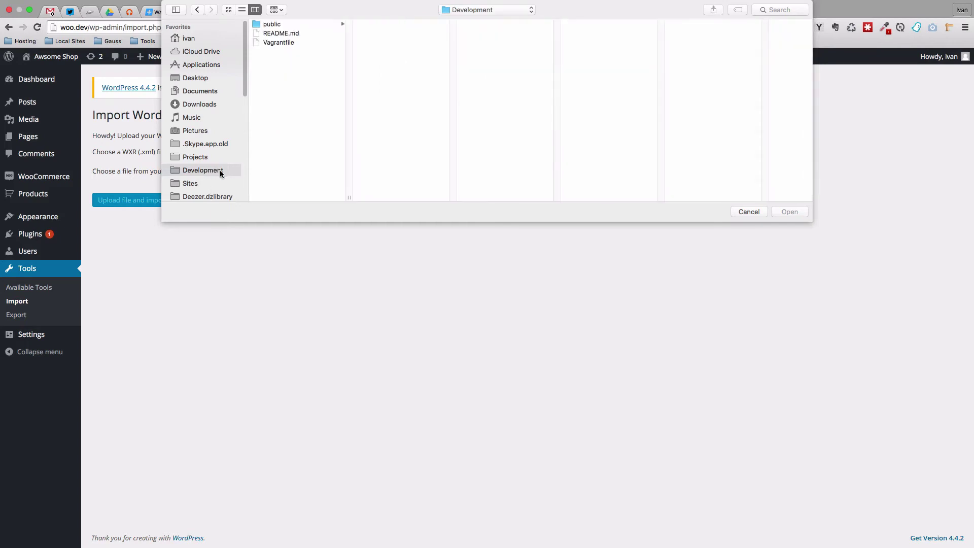
{"action": "left_click", "coordinate": [301, 25]}
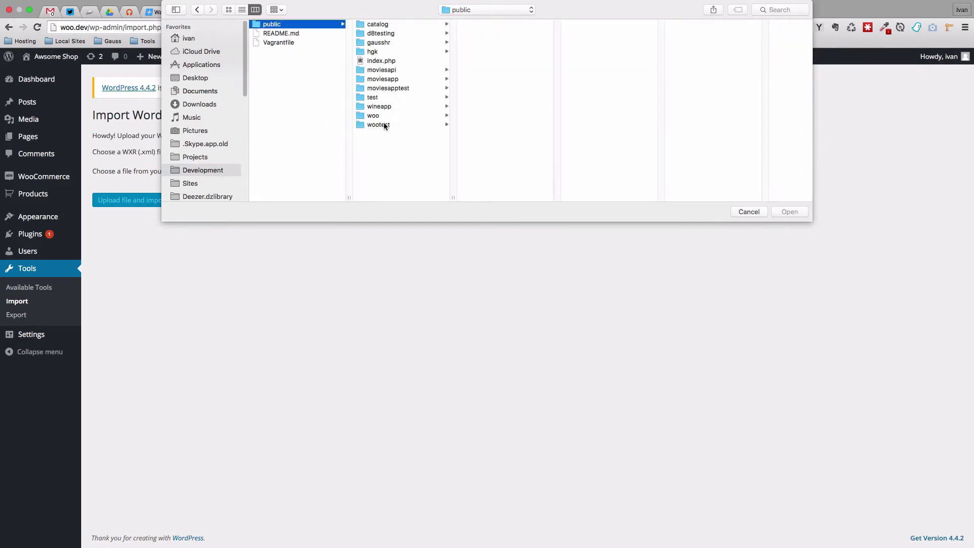
{"action": "left_click", "coordinate": [378, 116]}
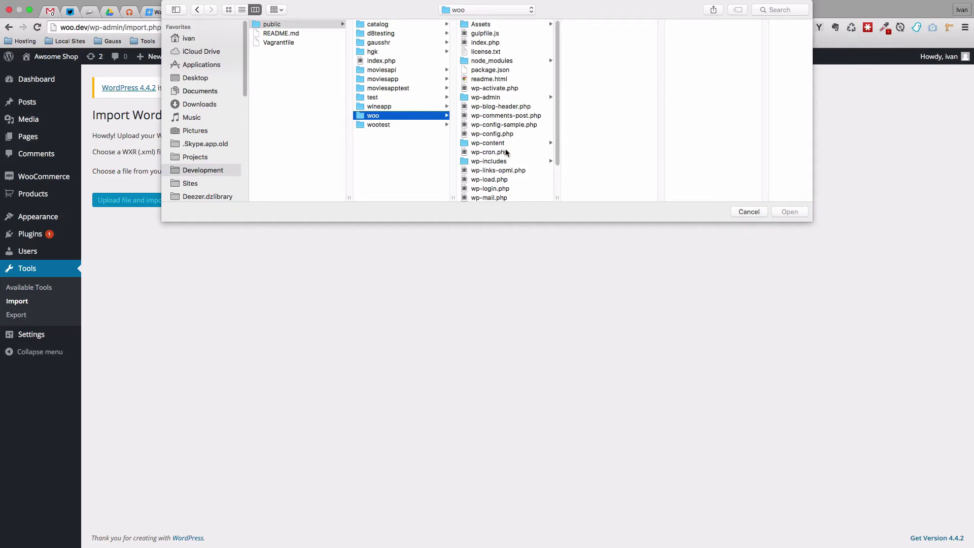
{"action": "left_click", "coordinate": [499, 143]}
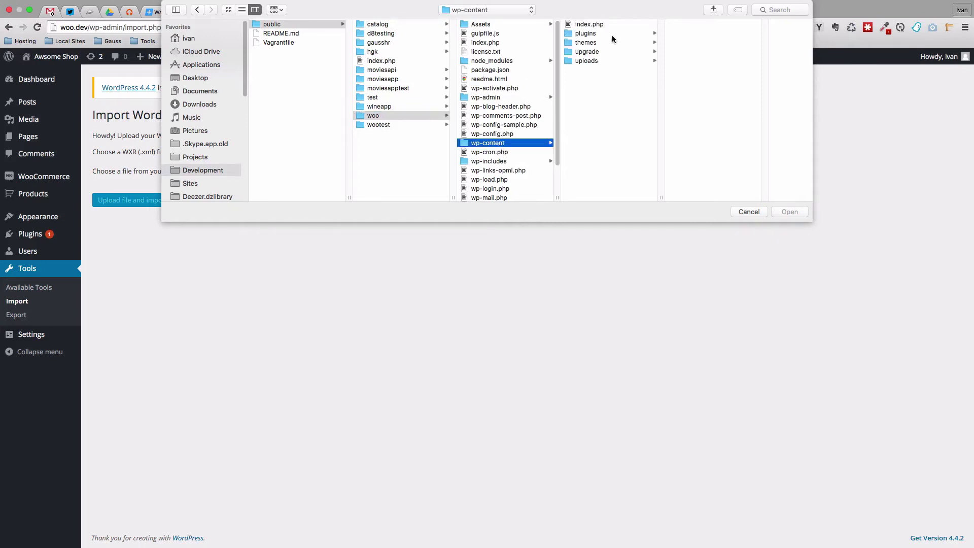
{"action": "left_click", "coordinate": [594, 33]}
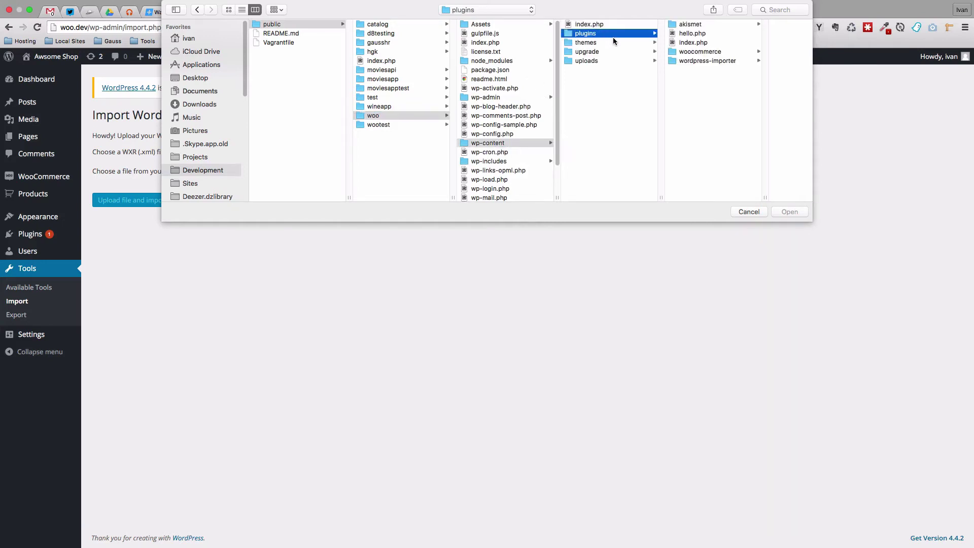
{"action": "left_click", "coordinate": [698, 52]}
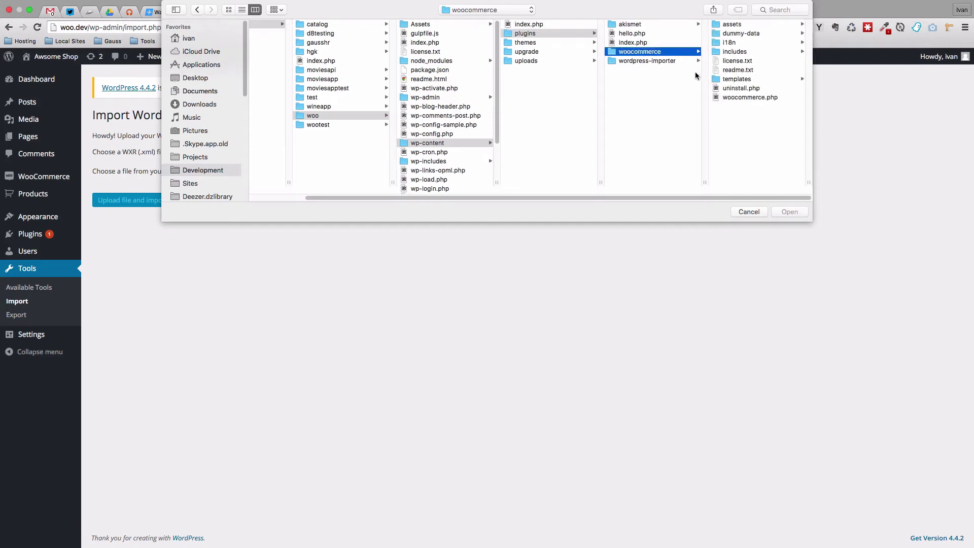
{"action": "left_click", "coordinate": [746, 35]}
{"action": "left_click", "coordinate": [746, 25]}
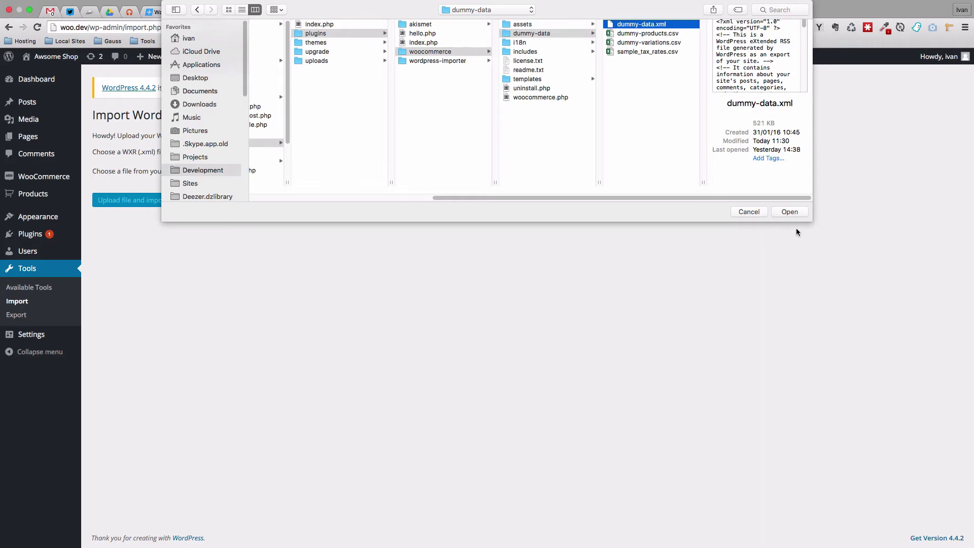
{"action": "left_click", "coordinate": [789, 212]}
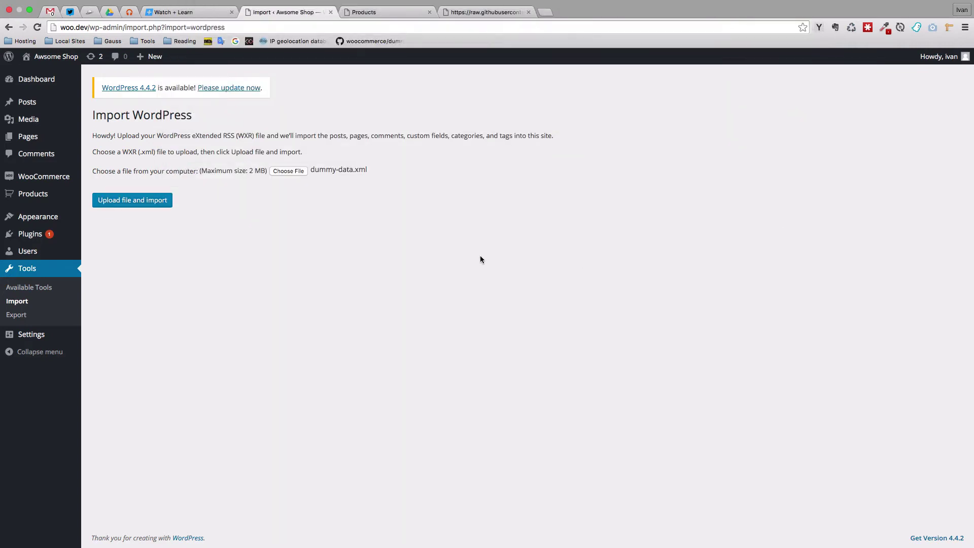
{"action": "left_click", "coordinate": [158, 204]}
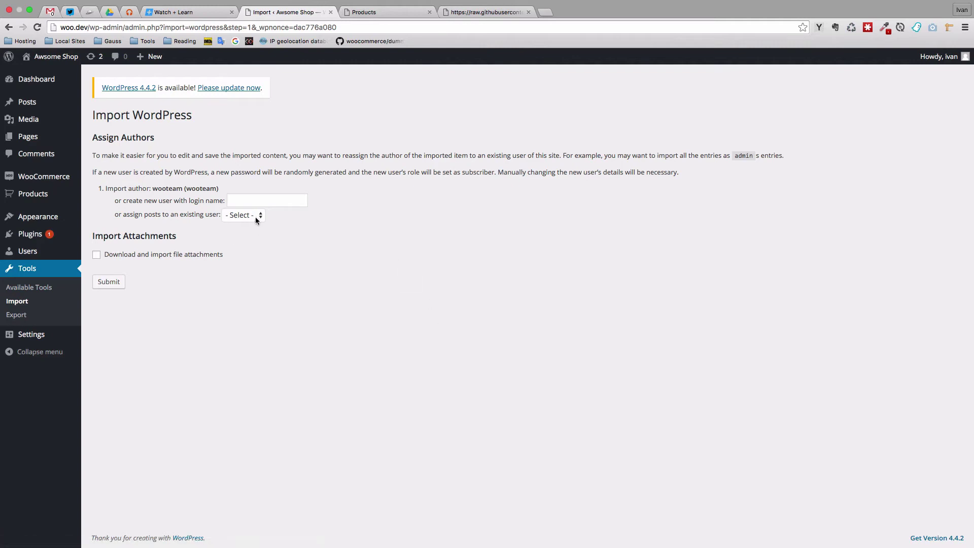
Assign the wooteam author to an existing user, enable attachment downloads, and submit the import.
{"action": "left_click", "coordinate": [259, 218]}
{"action": "left_click", "coordinate": [248, 228]}
{"action": "left_click", "coordinate": [97, 254]}
{"action": "left_click", "coordinate": [113, 284]}
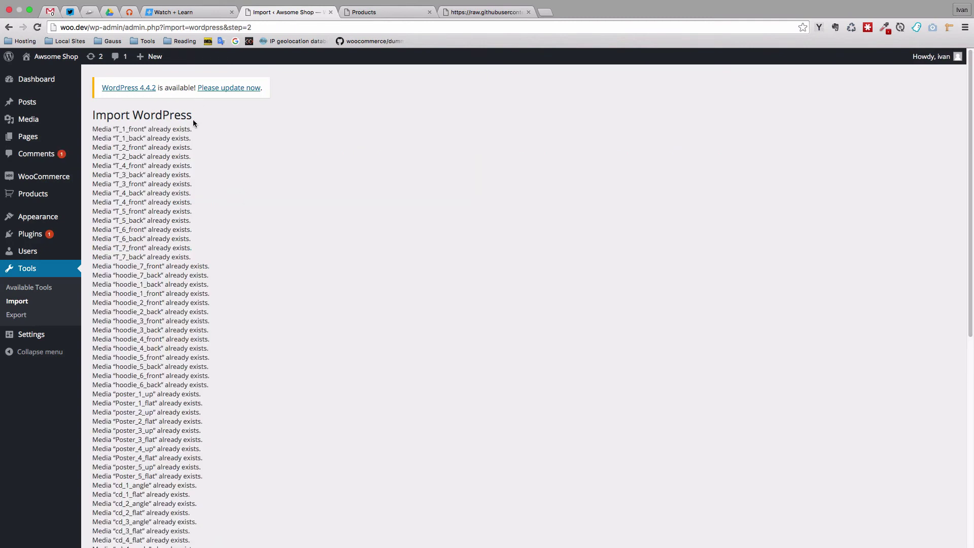
Scroll through the import log showing existing media and products, ending at 'All done. Have fun!'.
{"action": "scroll", "coordinate": [219, 176], "scroll_direction": "down", "scroll_amount": 2}
{"action": "scroll", "coordinate": [219, 176], "scroll_direction": "up", "scroll_amount": 2}
{"action": "left_click_drag", "start_coordinate": [178, 141], "coordinate": [206, 347]}
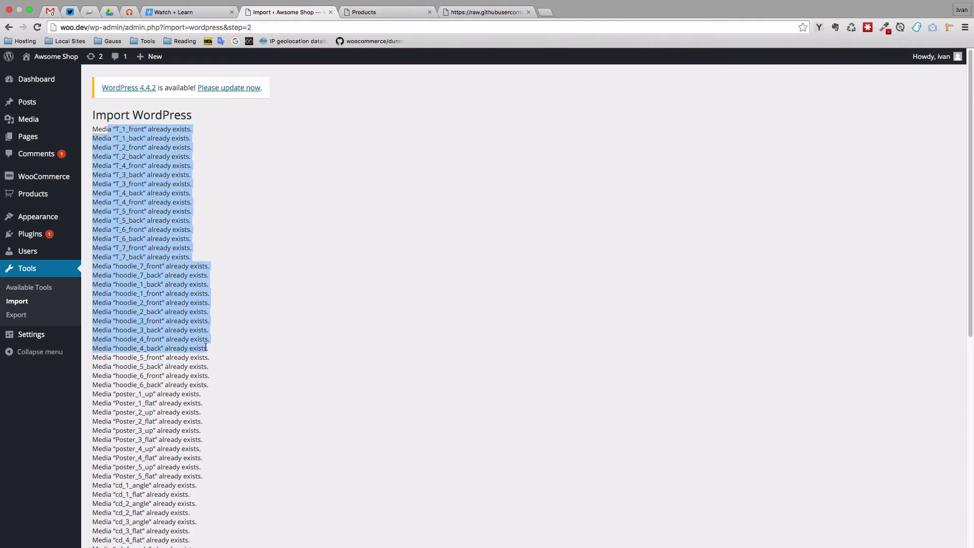
{"action": "left_click", "coordinate": [235, 307]}
{"action": "scroll", "coordinate": [205, 264], "scroll_direction": "down", "scroll_amount": 7}
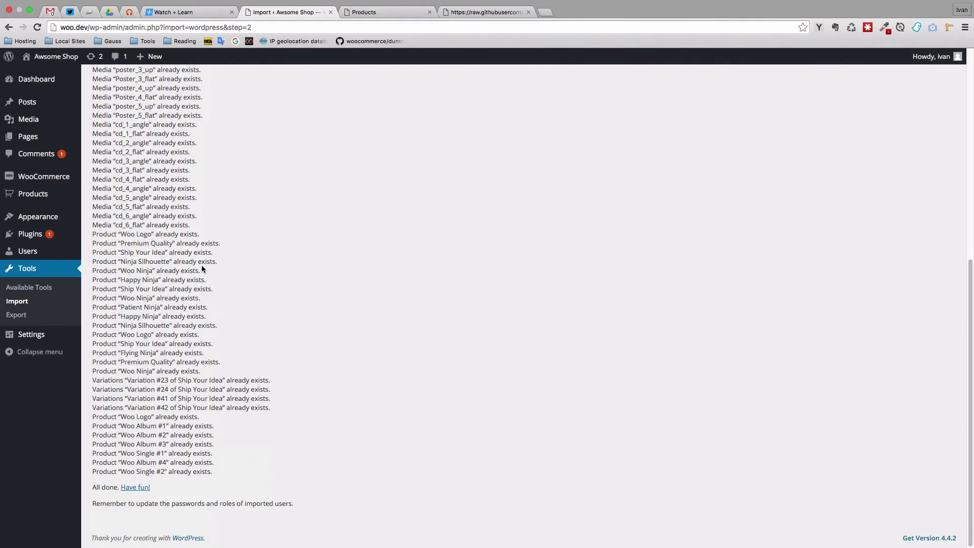
{"action": "scroll", "coordinate": [227, 420], "scroll_direction": "up", "scroll_amount": 7}
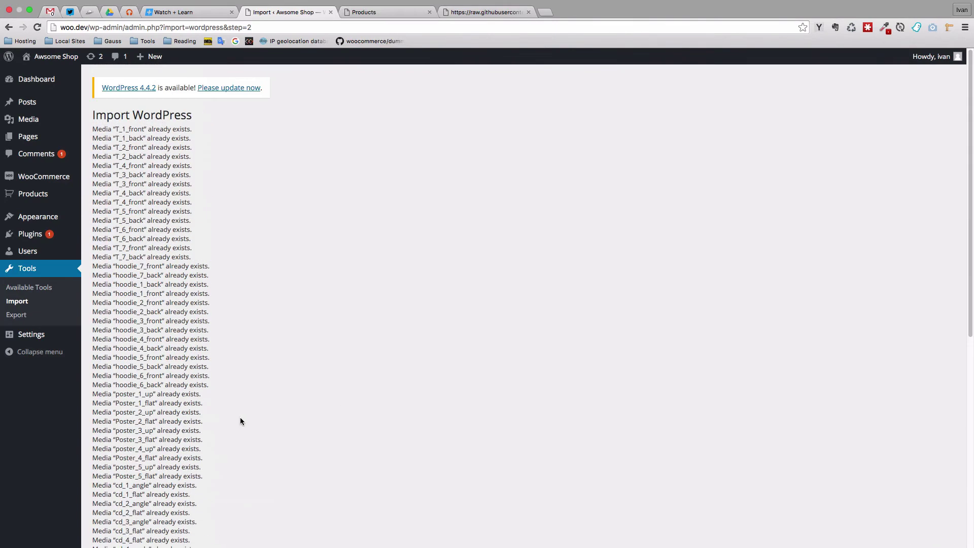
{"action": "scroll", "coordinate": [222, 343], "scroll_direction": "down", "scroll_amount": 6}
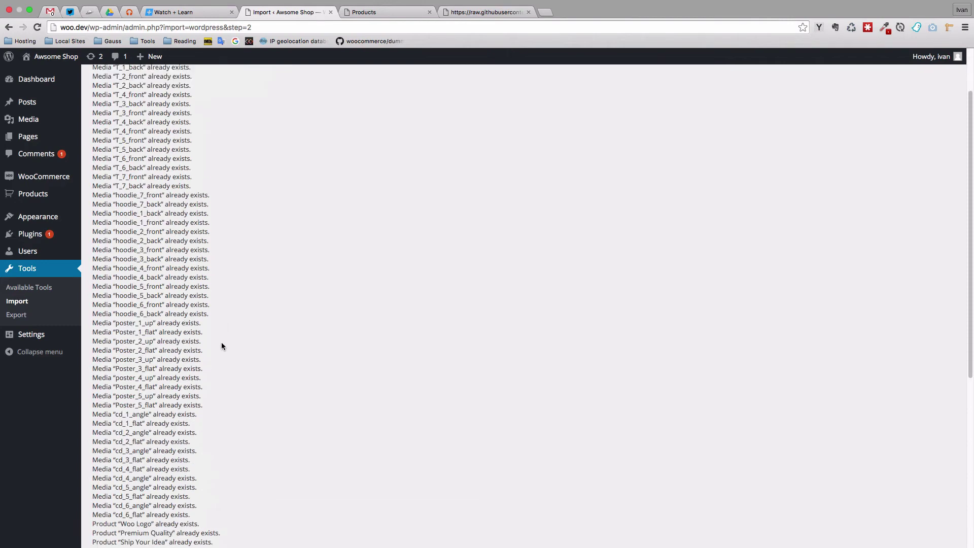
{"action": "scroll", "coordinate": [222, 343], "scroll_direction": "up", "scroll_amount": 3}
Review the imported products in the admin All Products list.
{"action": "mouse_move", "coordinate": [66, 195]}
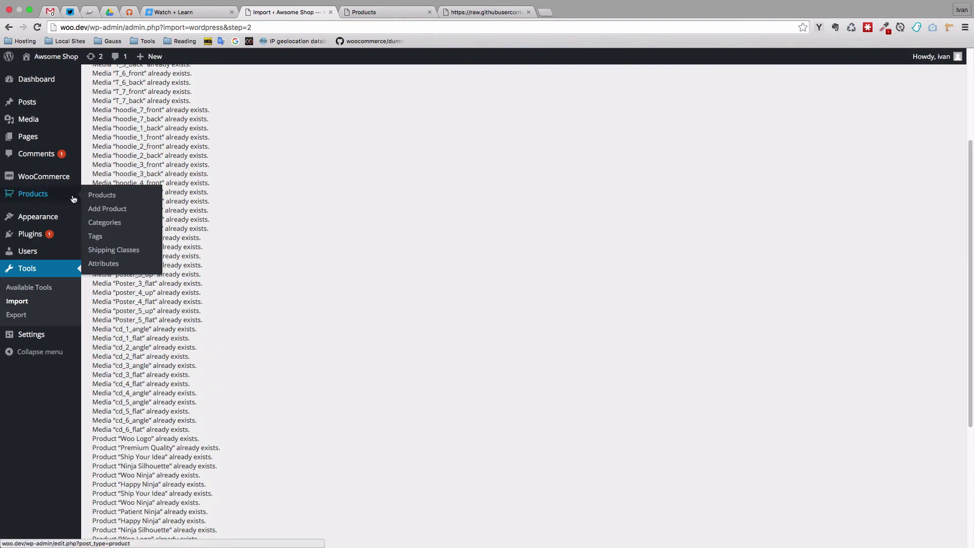
{"action": "left_click", "coordinate": [118, 196]}
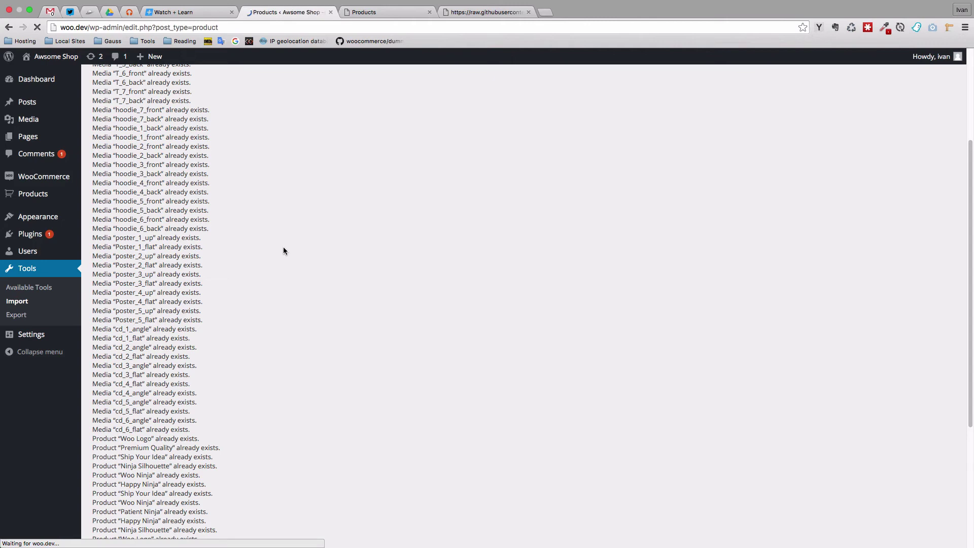
{"action": "scroll", "coordinate": [312, 264], "scroll_direction": "down", "scroll_amount": 6}
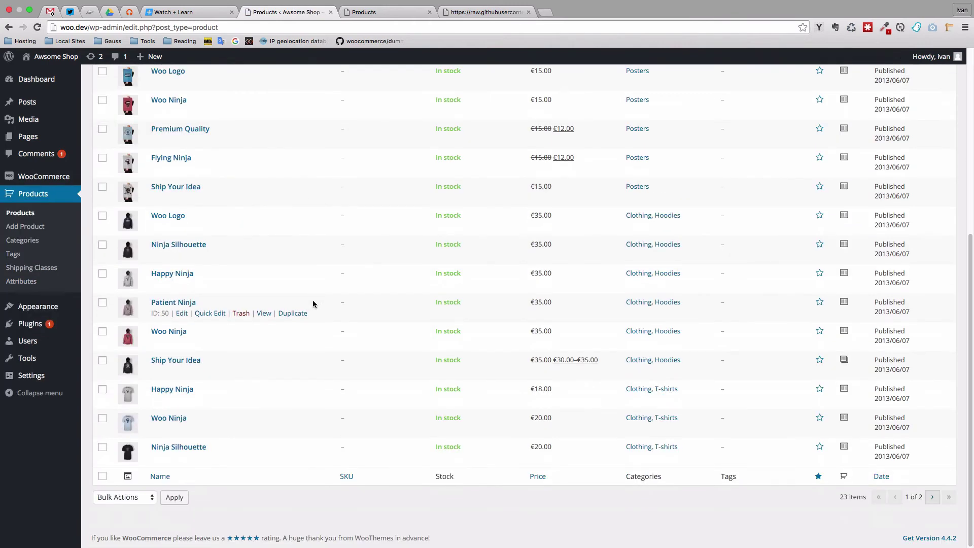
{"action": "scroll", "coordinate": [314, 302], "scroll_direction": "up", "scroll_amount": 5}
{"action": "scroll", "coordinate": [314, 303], "scroll_direction": "down", "scroll_amount": 5}
{"action": "scroll", "coordinate": [315, 304], "scroll_direction": "up", "scroll_amount": 5}
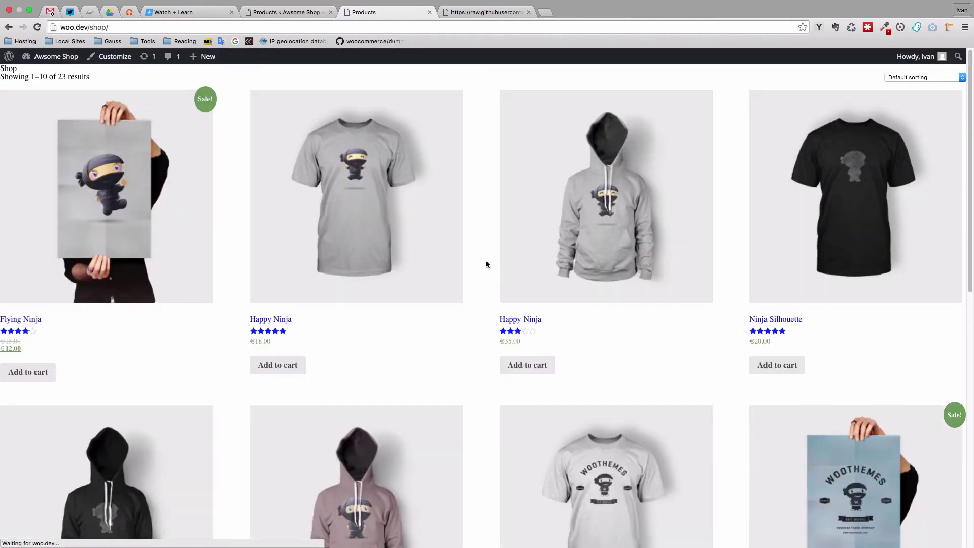
Go to page 2 of the storefront shop, showing Ship Your Idea and Woo Album #1–#3.
{"action": "scroll", "coordinate": [513, 319], "scroll_direction": "down", "scroll_amount": 7}
{"action": "scroll", "coordinate": [512, 319], "scroll_direction": "down", "scroll_amount": 3}
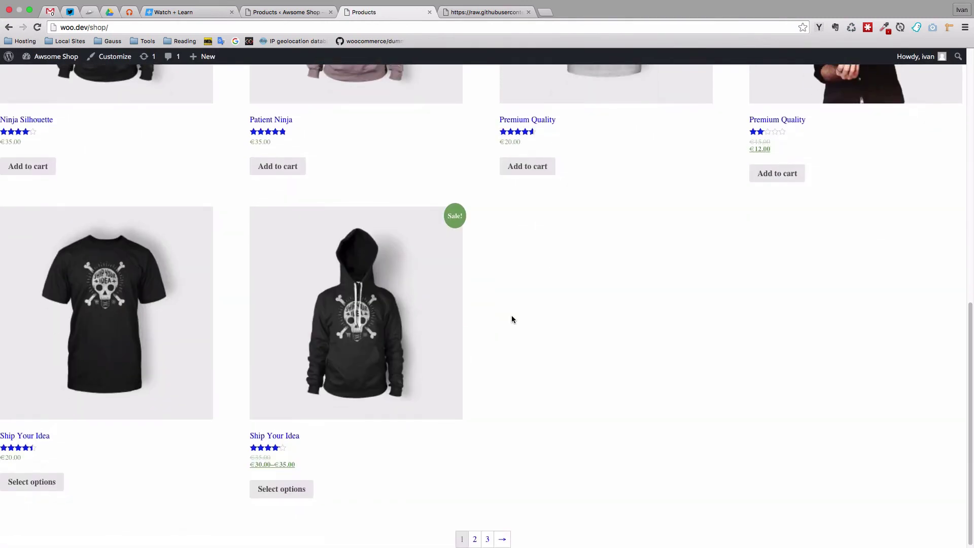
{"action": "scroll", "coordinate": [512, 319], "scroll_direction": "up", "scroll_amount": 2}
{"action": "scroll", "coordinate": [512, 319], "scroll_direction": "down", "scroll_amount": 2}
{"action": "left_click", "coordinate": [502, 536]}
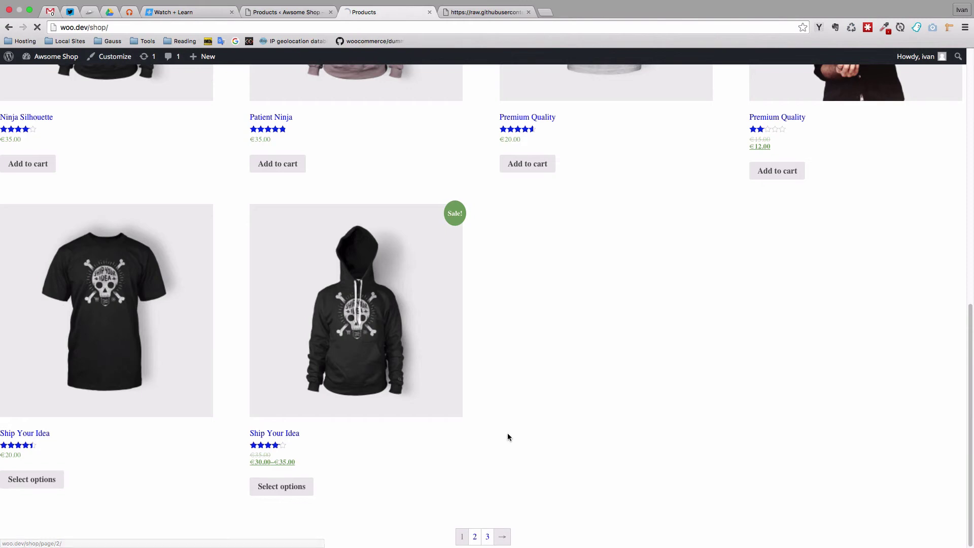
{"action": "scroll", "coordinate": [508, 435], "scroll_direction": "down", "scroll_amount": 10}
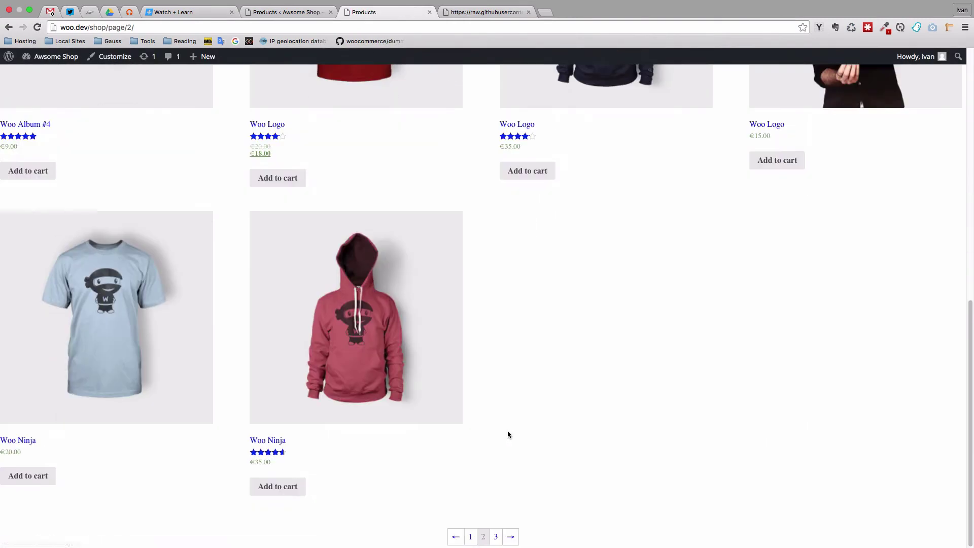
{"action": "scroll", "coordinate": [508, 431], "scroll_direction": "up", "scroll_amount": 10}
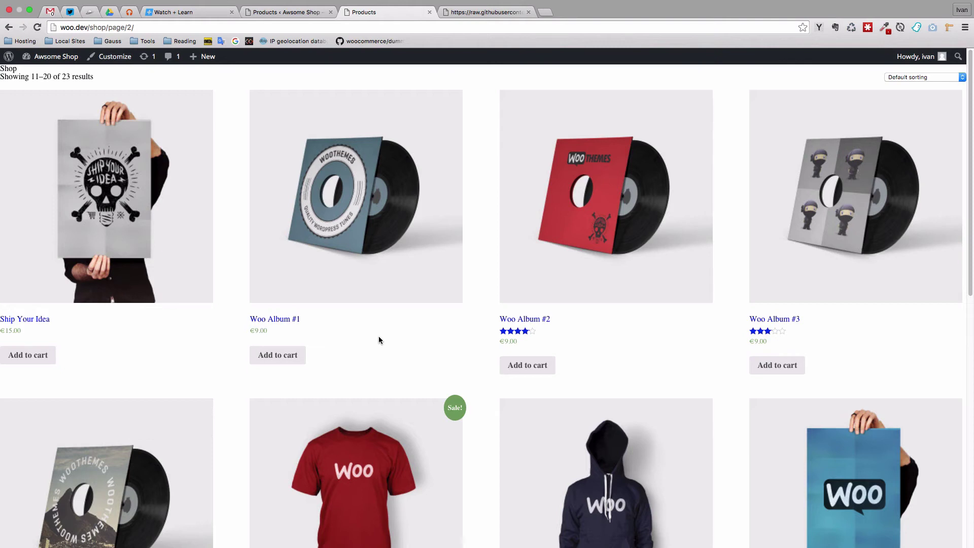
Open WooCommerce > System Status and check that Templates > Overrides lists nothing yet.
{"action": "left_click", "coordinate": [281, 14]}
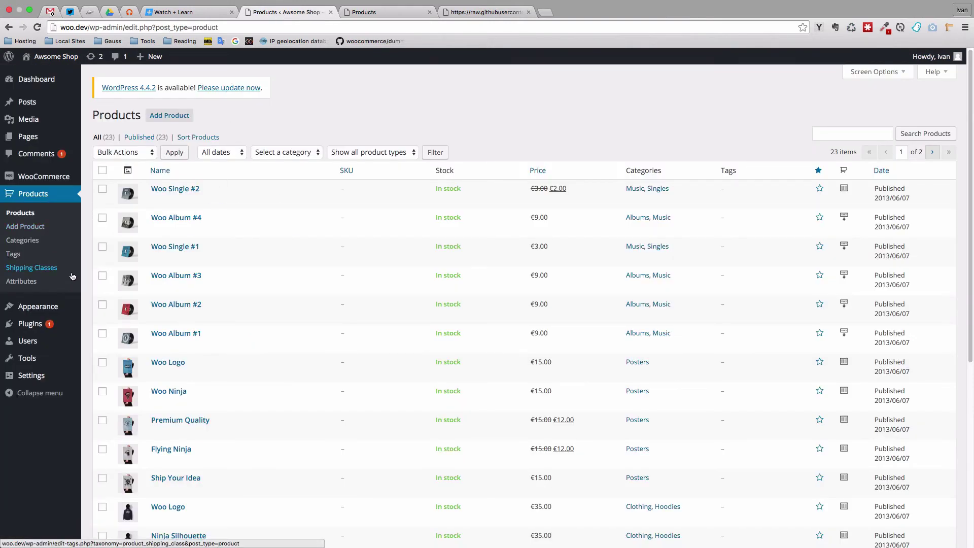
{"action": "mouse_move", "coordinate": [58, 180]}
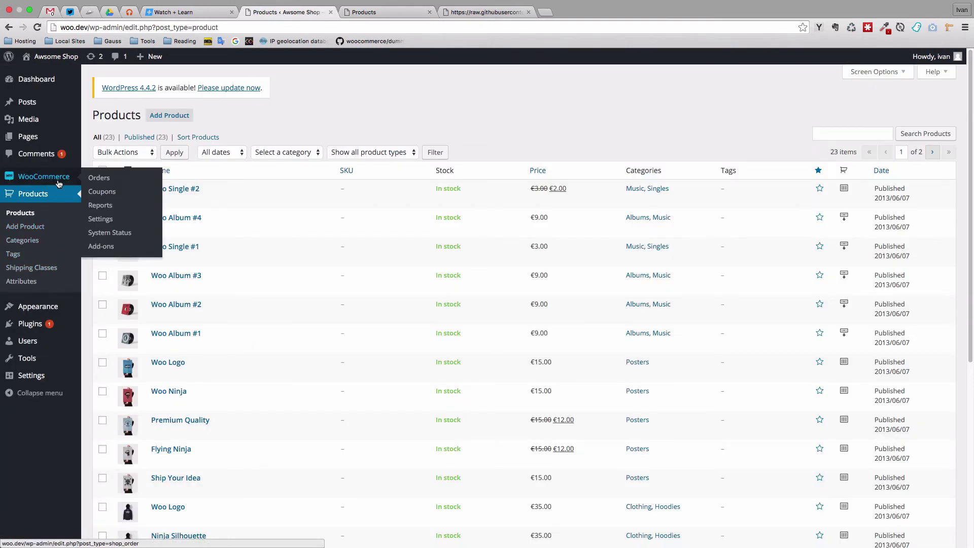
{"action": "left_click", "coordinate": [115, 233]}
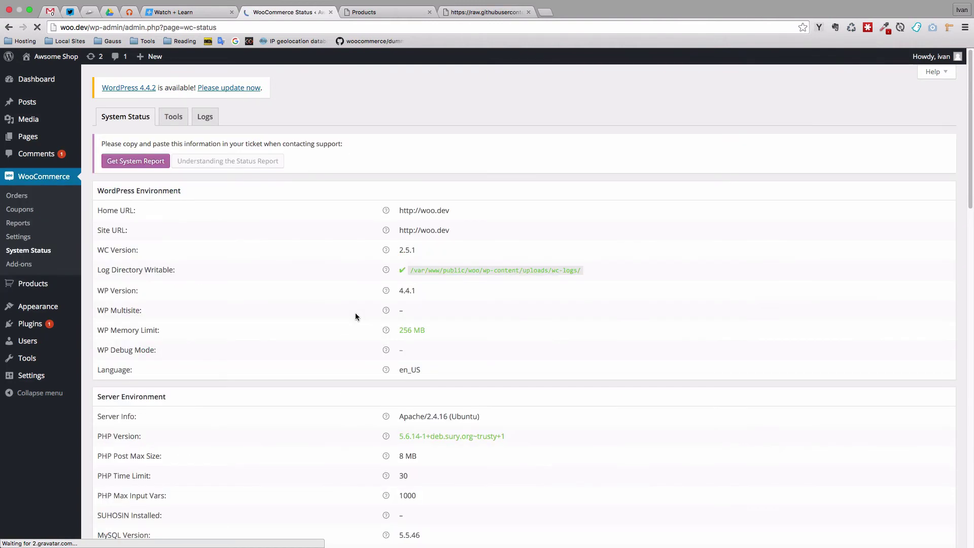
{"action": "scroll", "coordinate": [348, 315], "scroll_direction": "down", "scroll_amount": 20}
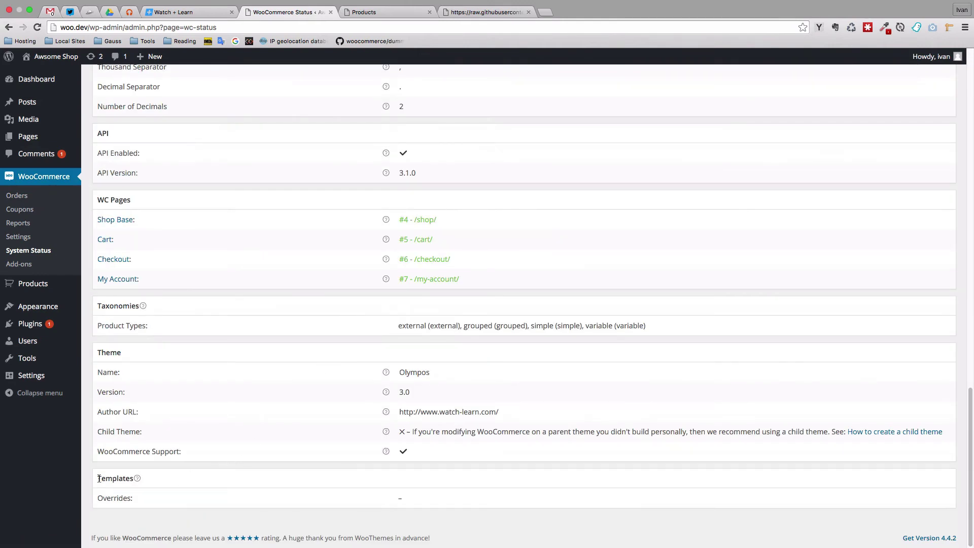
{"action": "left_click_drag", "start_coordinate": [98, 479], "coordinate": [133, 497]}
{"action": "left_click", "coordinate": [398, 499]}
In ForkLift's left pane, open wp-content and then the plugins folder.
{"action": "key", "text": "ctrl+Right"}
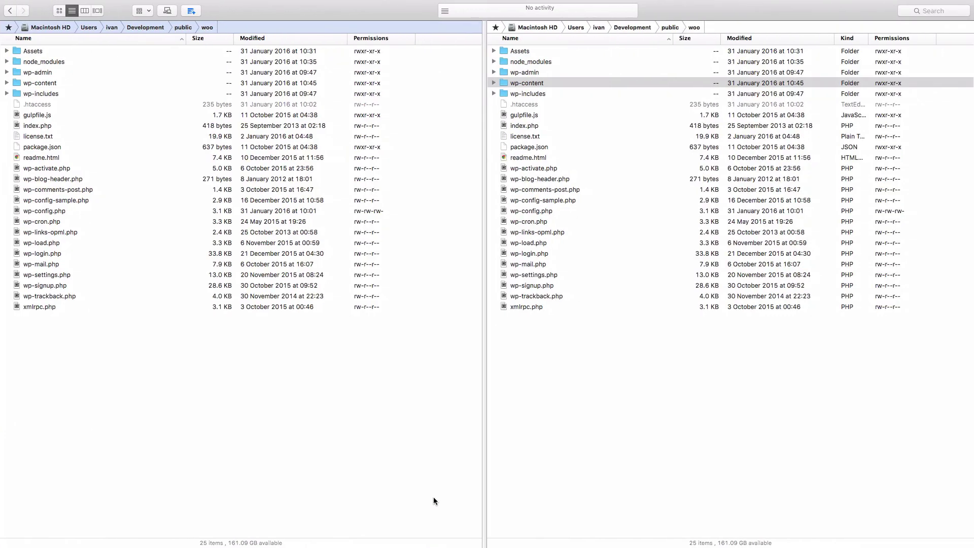
{"action": "left_click", "coordinate": [53, 94]}
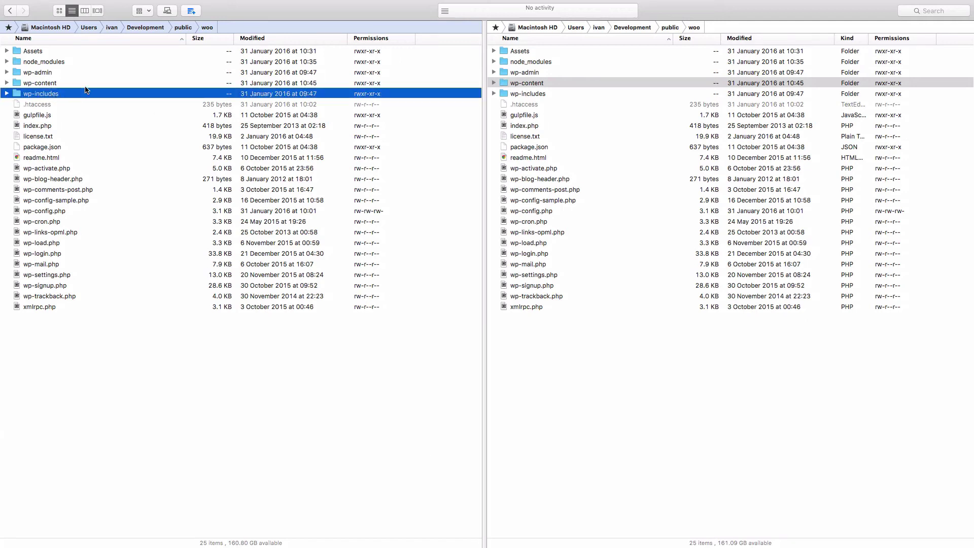
{"action": "left_click", "coordinate": [96, 85]}
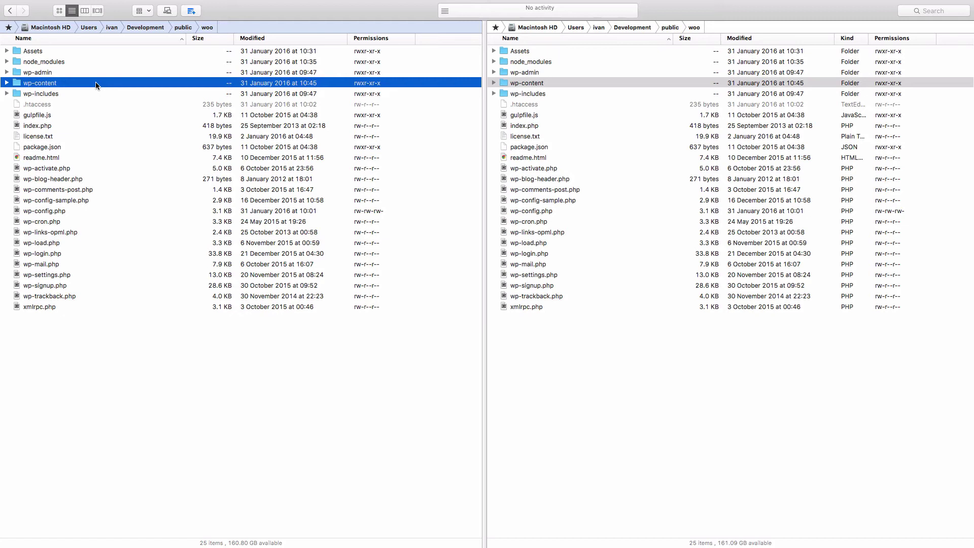
{"action": "double_click", "coordinate": [97, 84]}
{"action": "key", "text": "Down"}
{"action": "key", "text": "Down"}
{"action": "key", "text": "Up"}
{"action": "key", "text": "super+Down"}
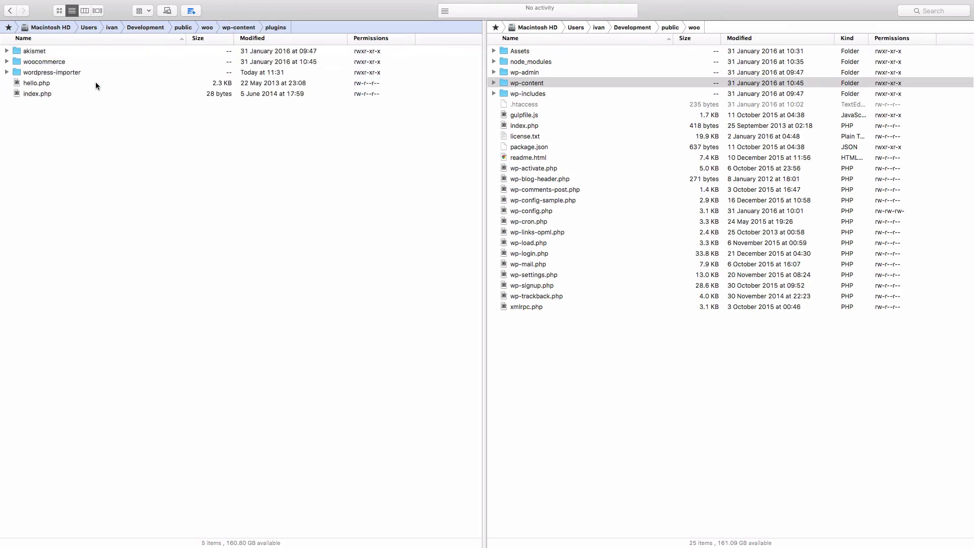
Open woocommerce > templates, browse its folders (auth, cart, loop), then focus the right pane.
{"action": "key", "text": "Down"}
{"action": "key", "text": "Down"}
{"action": "key", "text": "super+Down"}
{"action": "key", "text": "Down"}
{"action": "key", "text": "Down"}
{"action": "key", "text": "Down"}
{"action": "key", "text": "Down"}
{"action": "key", "text": "Down"}
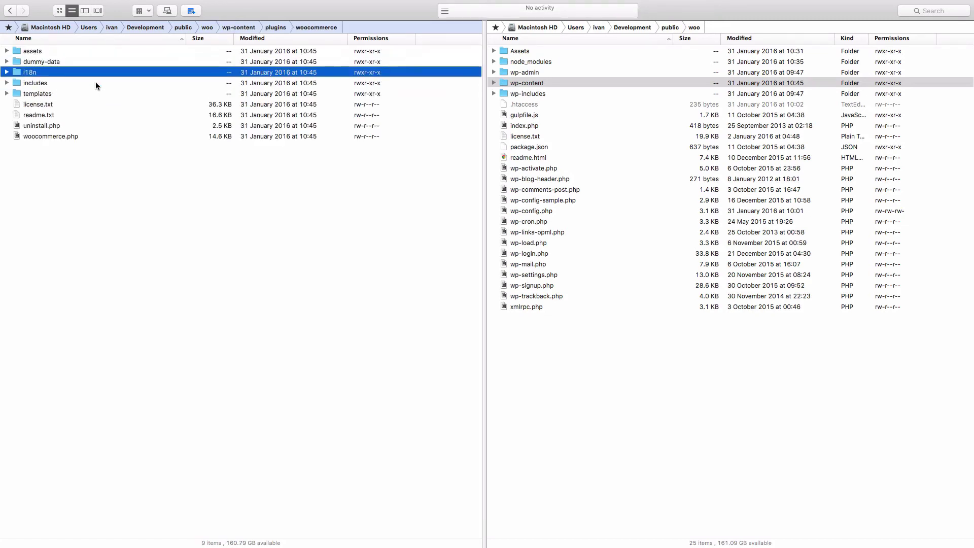
{"action": "key", "text": "super+Down"}
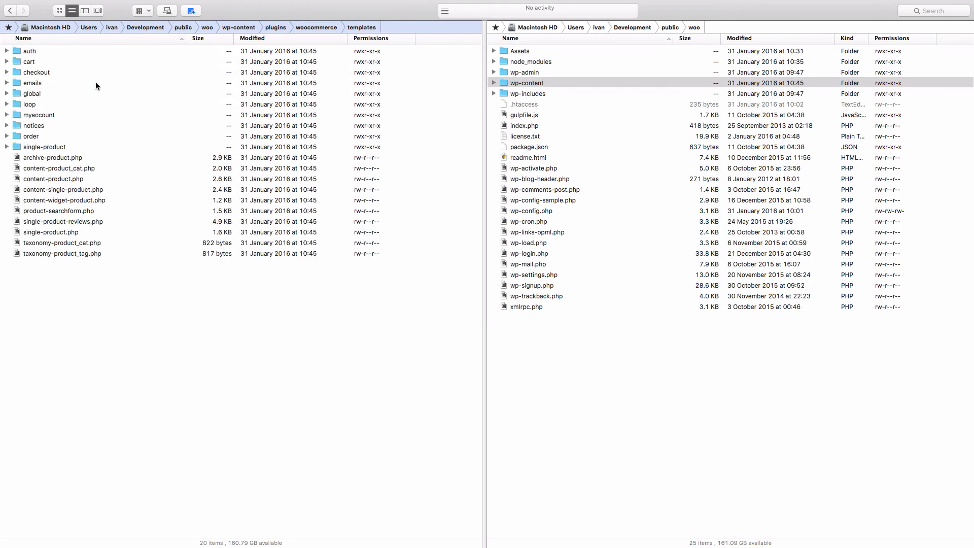
{"action": "key", "text": "Down"}
{"action": "key", "text": "Down"}
{"action": "key", "text": "Down"}
{"action": "key", "text": "Down"}
{"action": "key", "text": "Down"}
{"action": "key", "text": "Down"}
{"action": "key", "text": "Down"}
{"action": "key", "text": "Down"}
{"action": "key", "text": "Down"}
{"action": "key", "text": "Down"}
{"action": "key", "text": "Down"}
{"action": "key", "text": "Down"}
{"action": "key", "text": "Down"}
{"action": "key", "text": "Down"}
{"action": "key", "text": "Down"}
{"action": "key", "text": "Down"}
{"action": "key", "text": "Down"}
{"action": "key", "text": "Down"}
{"action": "key", "text": "Down"}
{"action": "key", "text": "Down"}
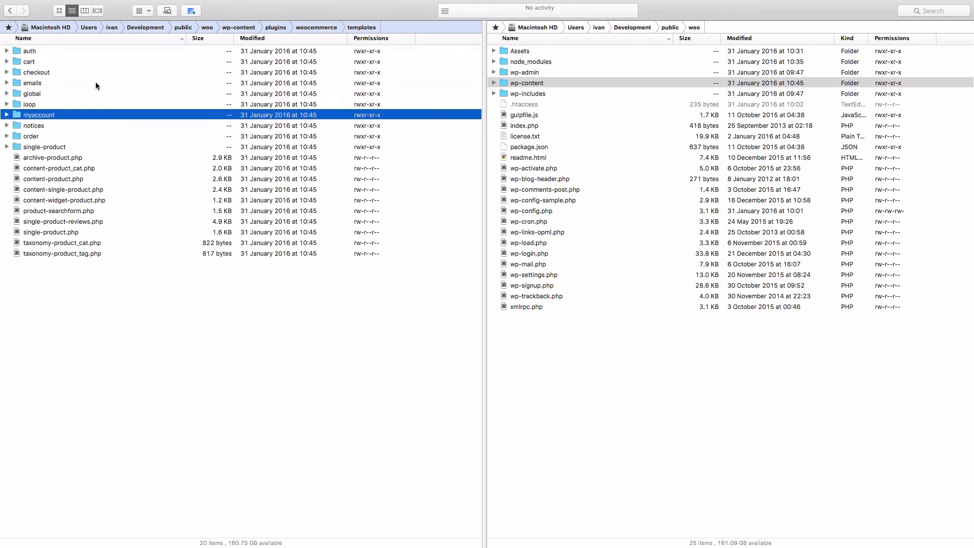
{"action": "key", "text": "Up"}
{"action": "key", "text": "Up"}
{"action": "key", "text": "Up"}
{"action": "key", "text": "Up"}
{"action": "key", "text": "Up"}
{"action": "key", "text": "Up"}
{"action": "key", "text": "Up"}
{"action": "key", "text": "Up"}
{"action": "key", "text": "Up"}
{"action": "key", "text": "Up"}
{"action": "key", "text": "Up"}
{"action": "key", "text": "Up"}
{"action": "key", "text": "Up"}
{"action": "key", "text": "Up"}
{"action": "key", "text": "Up"}
{"action": "key", "text": "Up"}
{"action": "key", "text": "Up"}
{"action": "key", "text": "Up"}
{"action": "key", "text": "Up"}
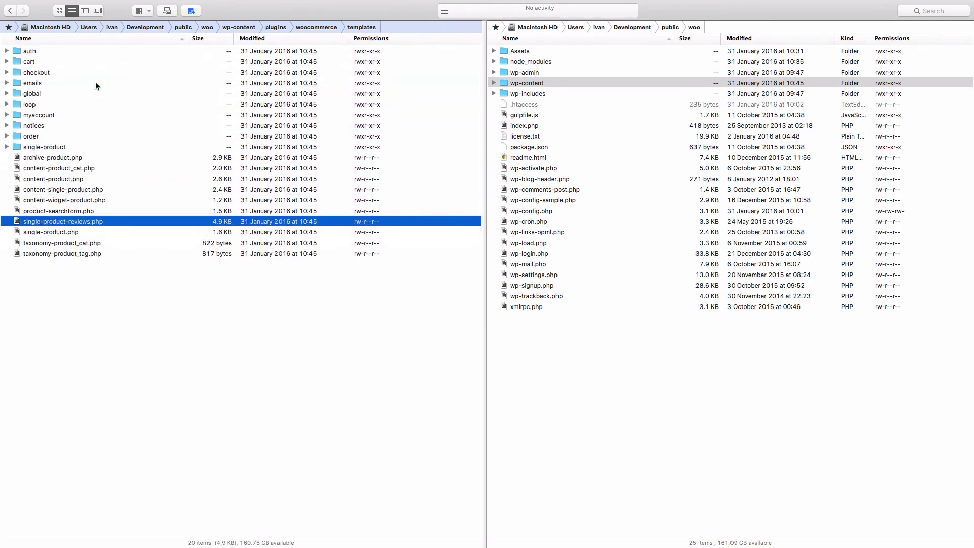
{"action": "key", "text": "Down"}
{"action": "key", "text": "Down"}
{"action": "key", "text": "Down"}
{"action": "key", "text": "Down"}
{"action": "key", "text": "Down"}
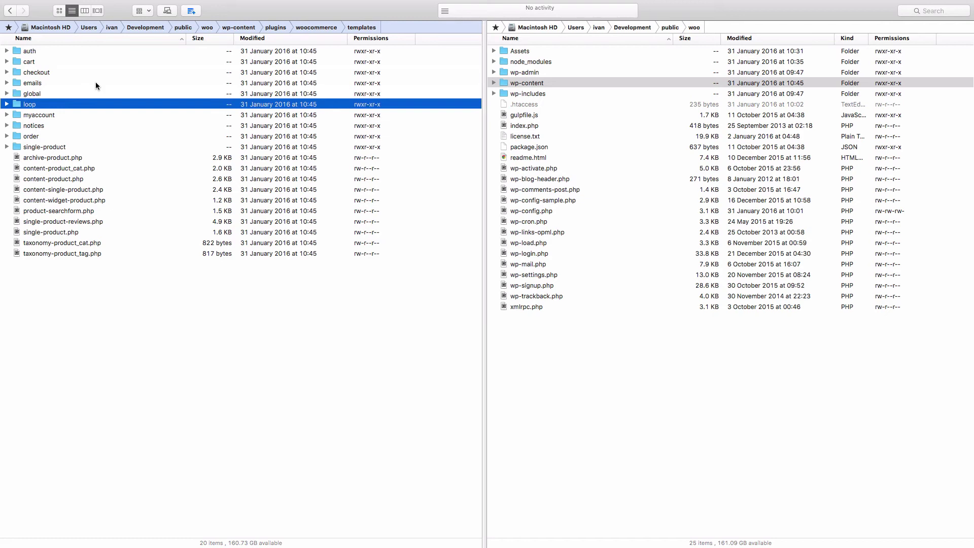
{"action": "key", "text": "Tab"}
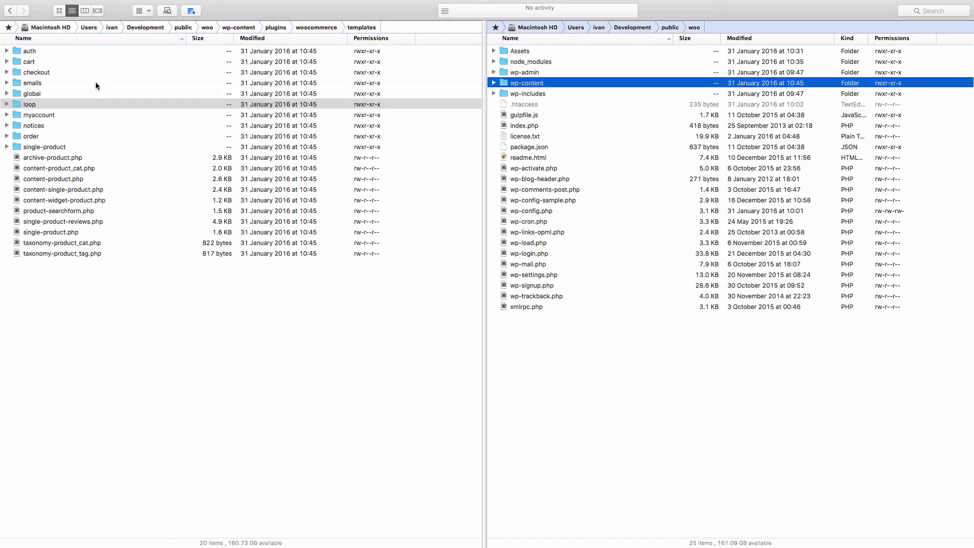
In the right pane, open wp-content/themes/olympos and create and open a new 'woocommerce' folder.
{"action": "key", "text": "Return"}
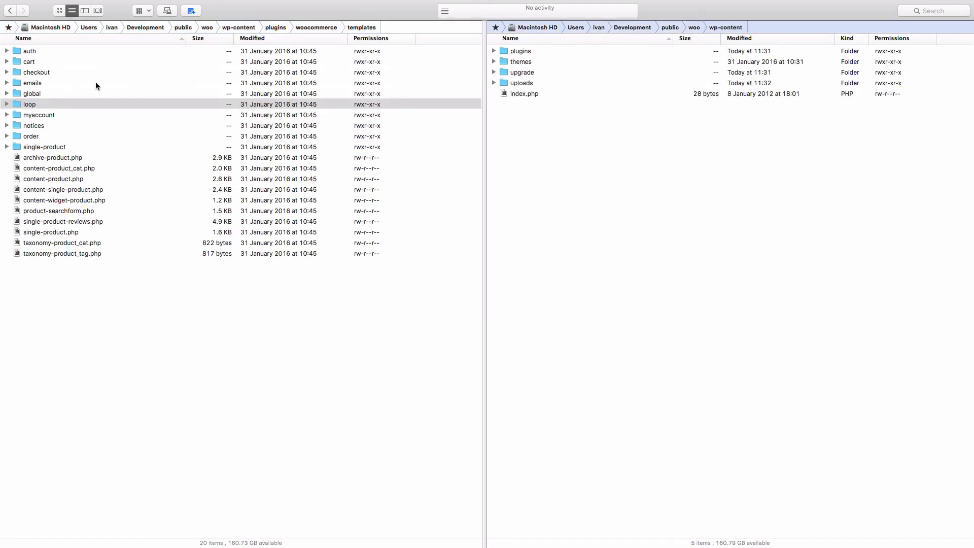
{"action": "key", "text": "Down"}
{"action": "key", "text": "Down"}
{"action": "key", "text": "Down"}
{"action": "key", "text": "Up"}
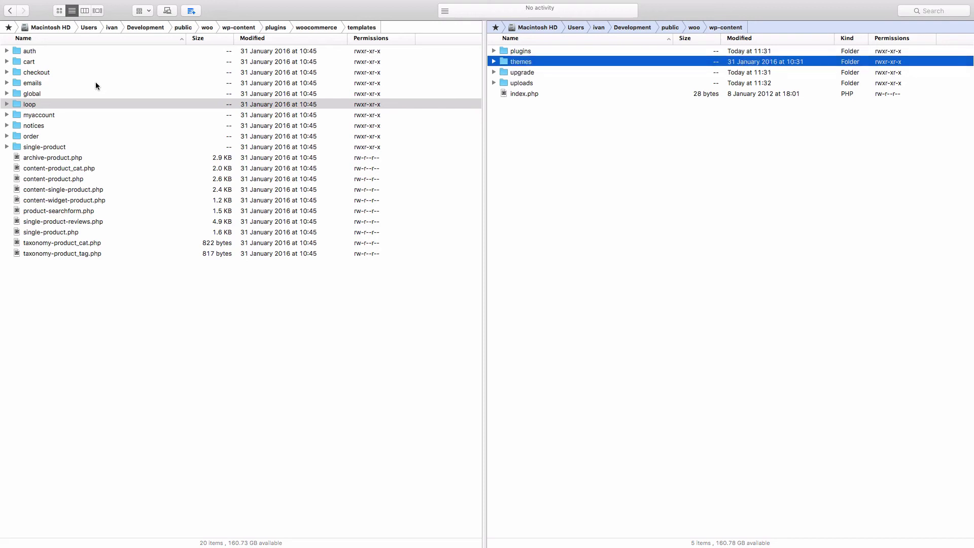
{"action": "key", "text": "Return"}
{"action": "key", "text": "Return"}
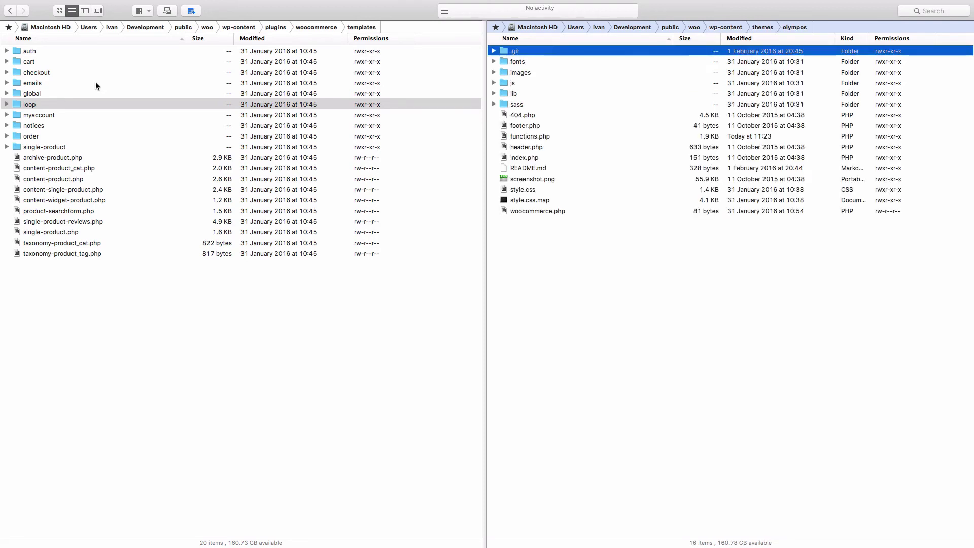
{"action": "key", "text": "super+Tab"}
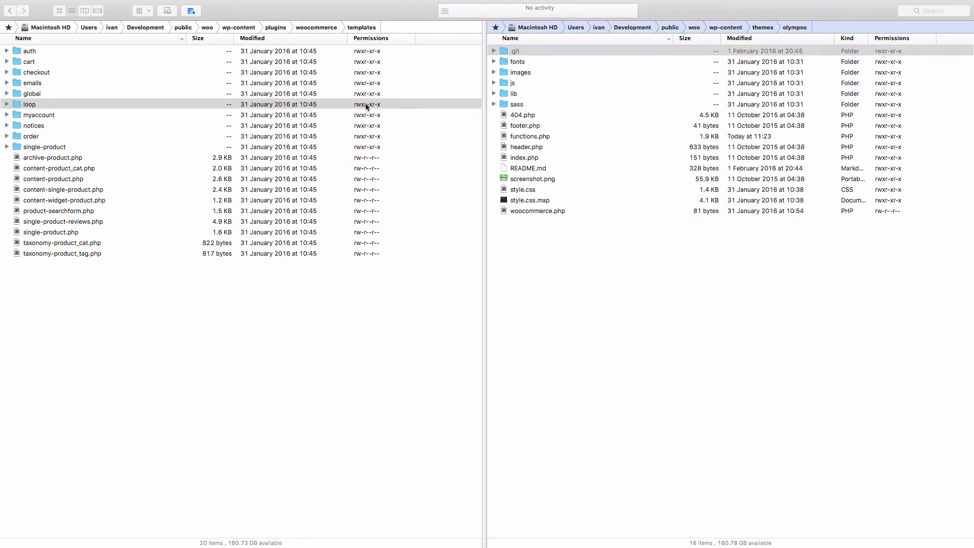
{"action": "left_click", "coordinate": [525, 115]}
{"action": "left_click", "coordinate": [529, 128]}
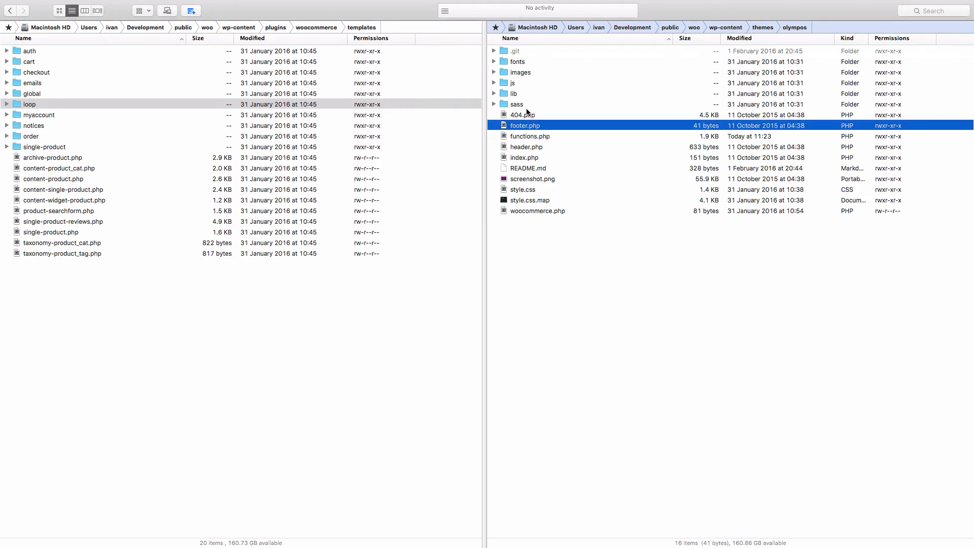
{"action": "key", "text": "super+shift+n"}
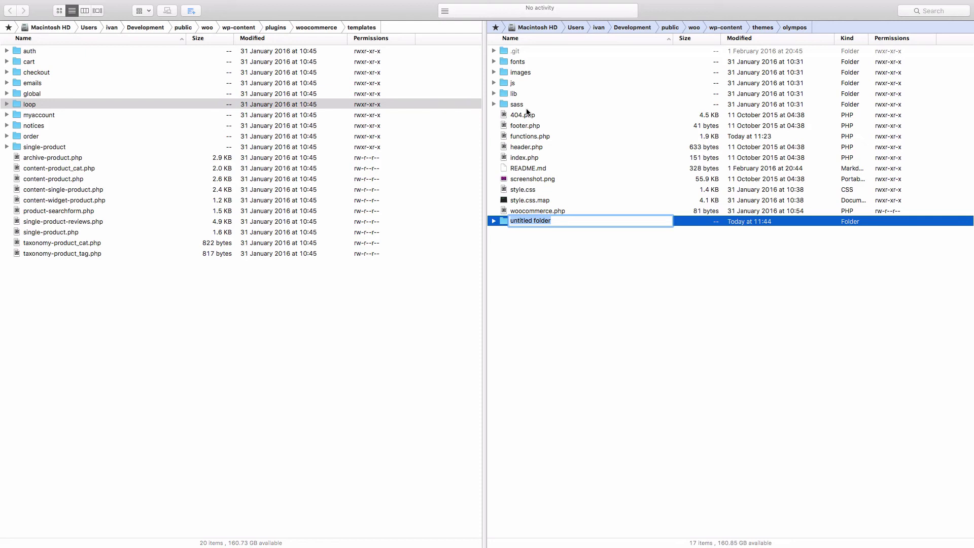
{"action": "type", "text": "woocommerce"}
{"action": "key", "text": "Return"}
{"action": "key", "text": "super+Down"}
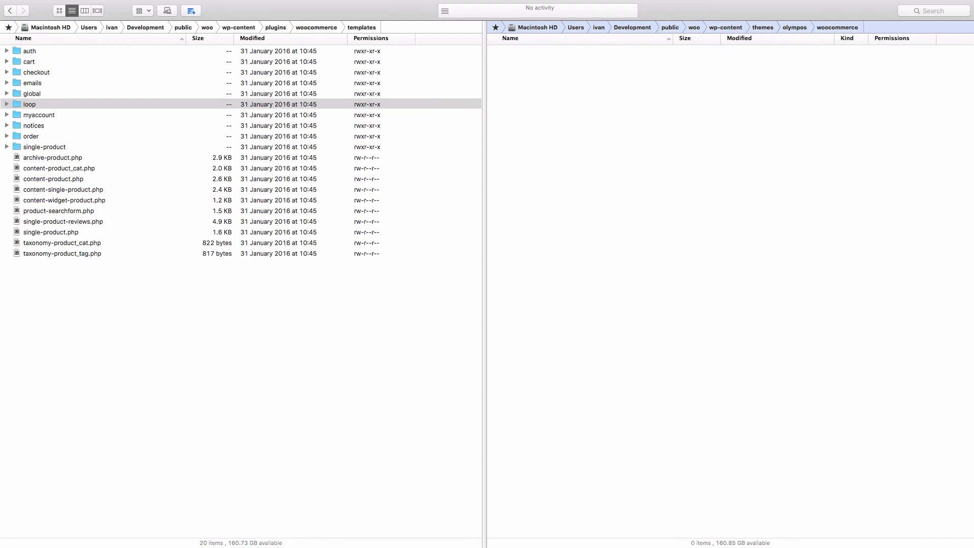
Select all 20 WooCommerce template items and copy them into the woocommerce folder with F5.
{"action": "key", "text": "Tab"}
{"action": "key", "text": "Up"}
{"action": "key", "text": "Up"}
{"action": "key", "text": "Up"}
{"action": "key", "text": "Up"}
{"action": "key", "text": "Up"}
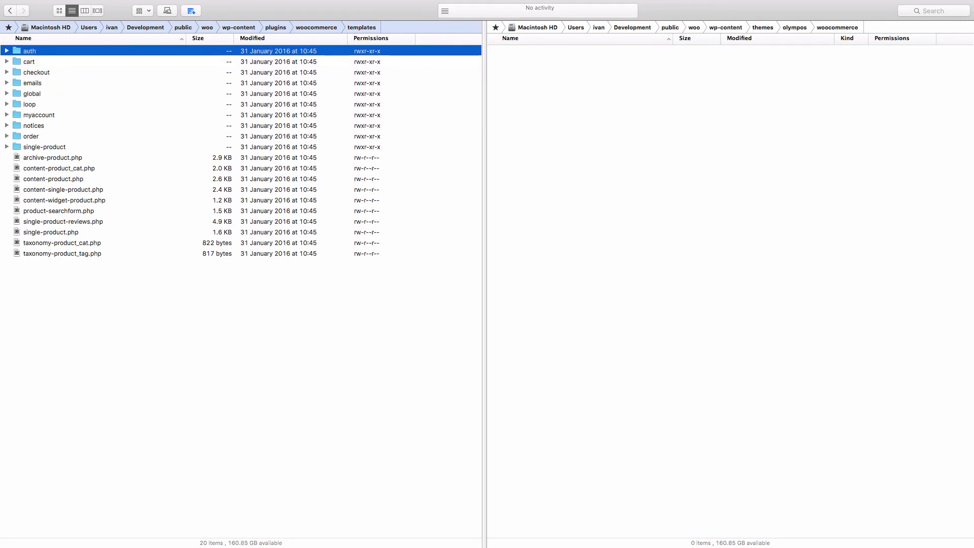
{"action": "key", "text": "Down"}
{"action": "key", "text": "shift+Down"}
{"action": "key", "text": "shift+Down"}
{"action": "key", "text": "shift+Down"}
{"action": "key", "text": "shift+Down"}
{"action": "key", "text": "shift+Down"}
{"action": "key", "text": "shift+Down"}
{"action": "key", "text": "shift+Down"}
{"action": "key", "text": "shift+Down"}
{"action": "key", "text": "shift+Down"}
{"action": "key", "text": "shift+Down"}
{"action": "key", "text": "shift+Down"}
{"action": "key", "text": "shift+Down"}
{"action": "key", "text": "shift+Down"}
{"action": "key", "text": "shift+Down"}
{"action": "key", "text": "shift+Down"}
{"action": "key", "text": "shift+Down"}
{"action": "key", "text": "shift+Down"}
{"action": "key", "text": "shift+Down"}
{"action": "key", "text": "shift+Down"}
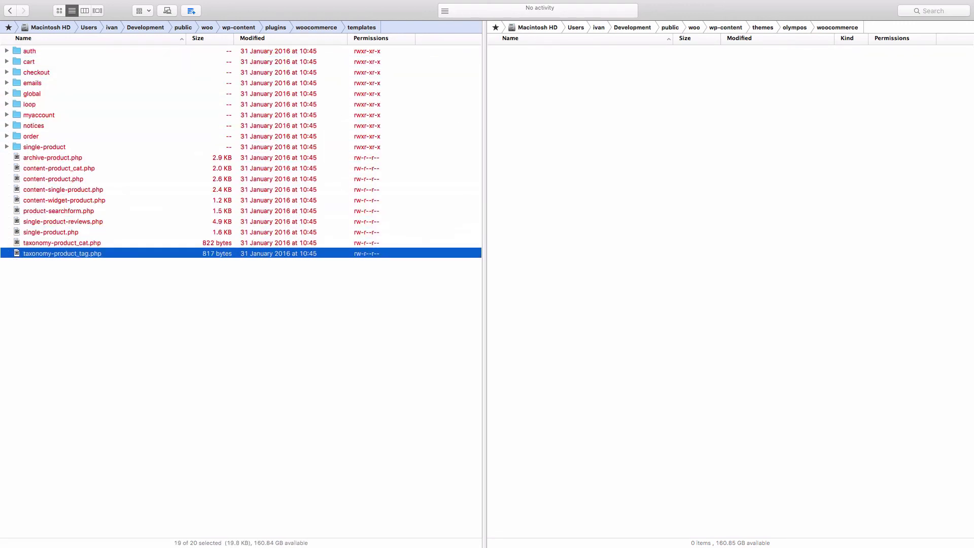
{"action": "key", "text": "Up"}
{"action": "key", "text": "Up"}
{"action": "key", "text": "Up"}
{"action": "key", "text": "Up"}
{"action": "key", "text": "Up"}
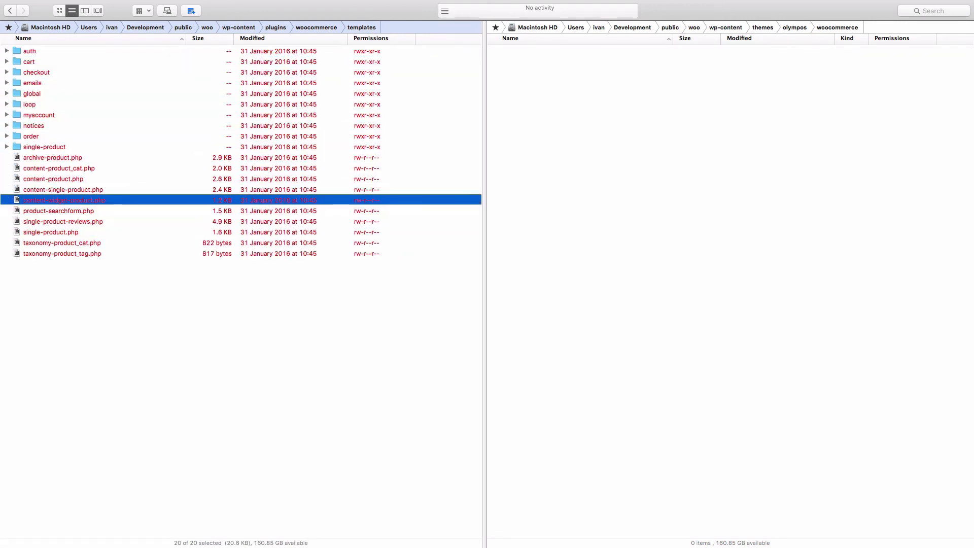
{"action": "key", "text": "F5"}
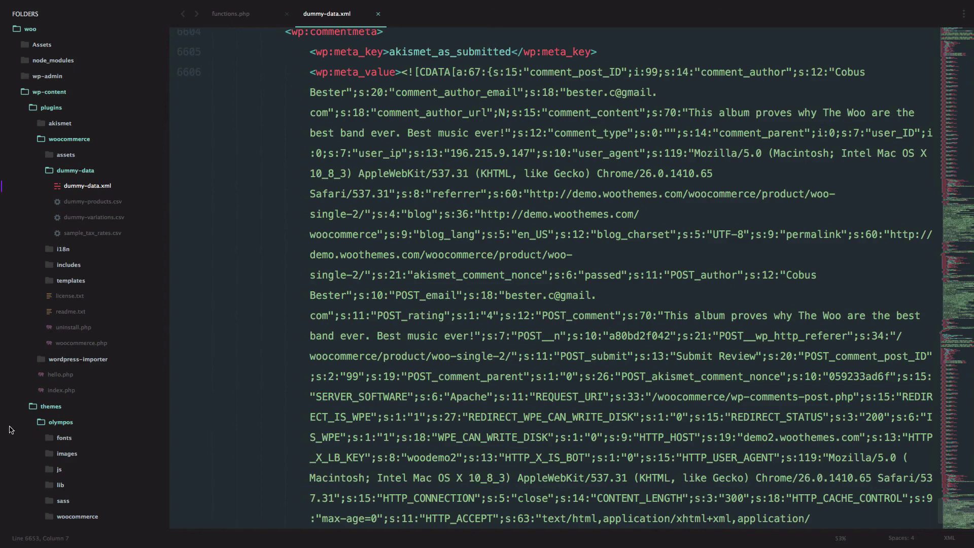
In Sublime Text's sidebar, collapse plugins and expand themes/olympos/woocommerce to view the copied templates.
{"action": "left_click", "coordinate": [51, 107]}
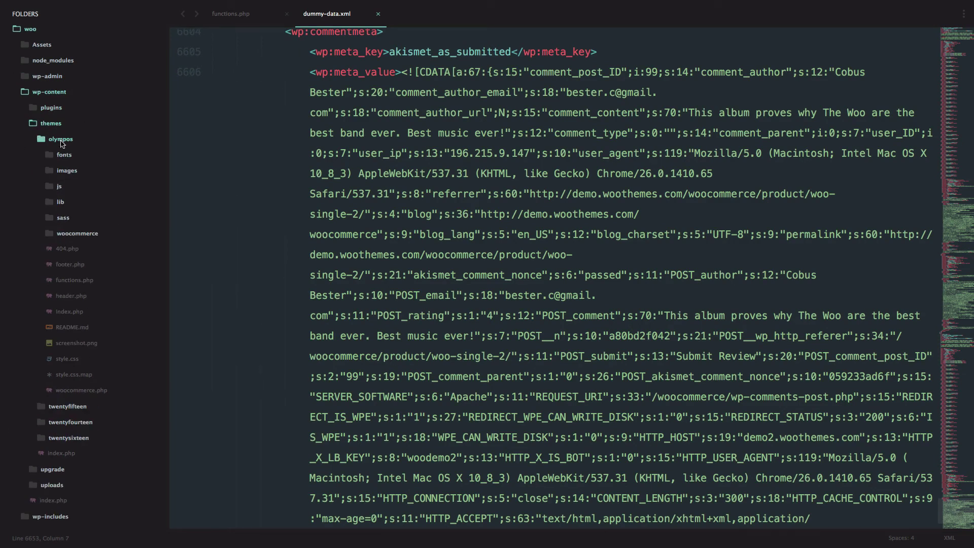
{"action": "left_click", "coordinate": [71, 234]}
{"action": "scroll", "coordinate": [86, 345], "scroll_direction": "down", "scroll_amount": 5}
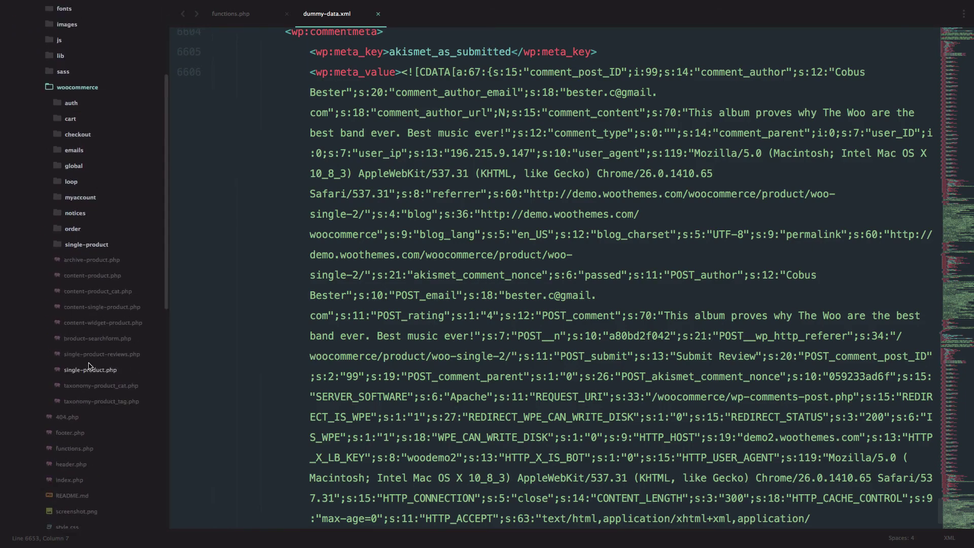
{"action": "scroll", "coordinate": [89, 366], "scroll_direction": "up", "scroll_amount": 3}
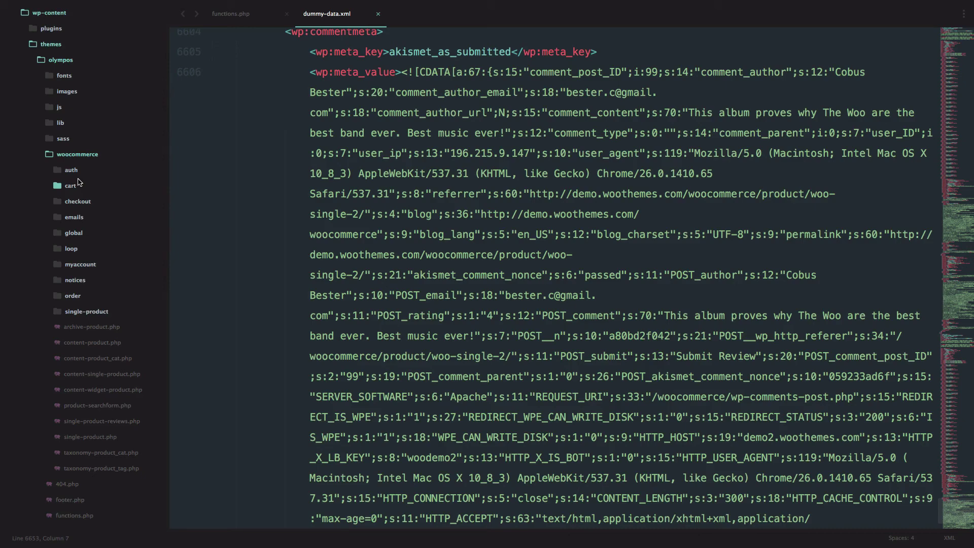
{"action": "key", "text": "super+Tab"}
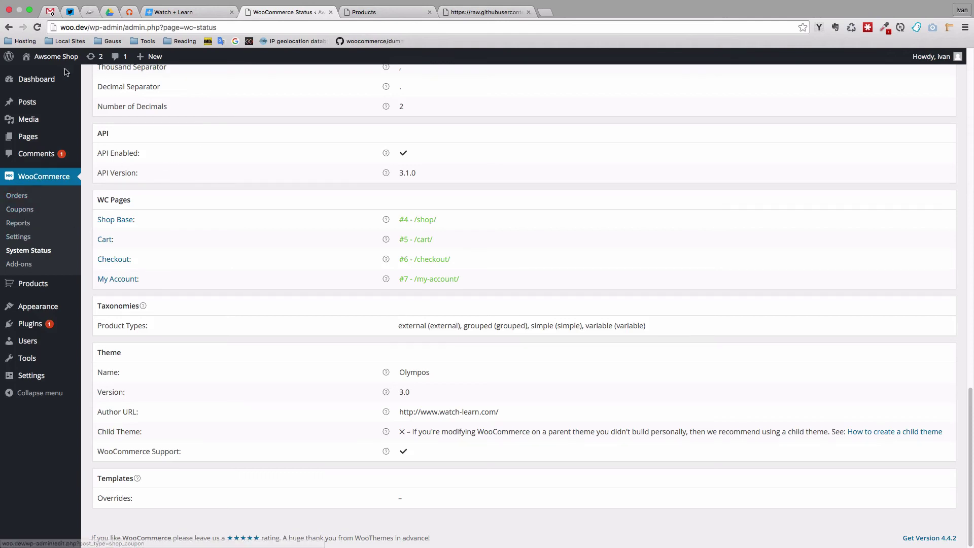
Reload System Status and scroll to Templates, now listing the olympos/woocommerce files as overrides.
{"action": "left_click", "coordinate": [40, 28]}
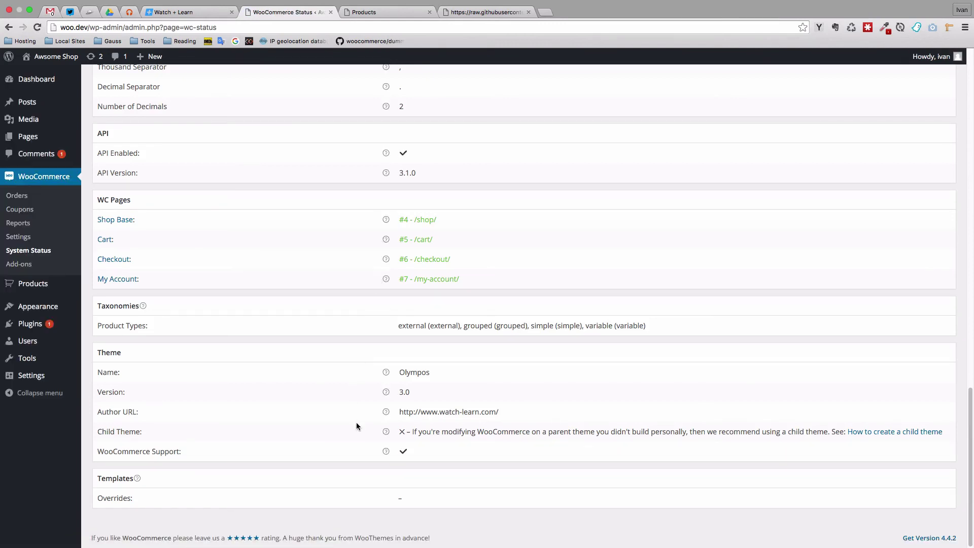
{"action": "key", "text": "super+r"}
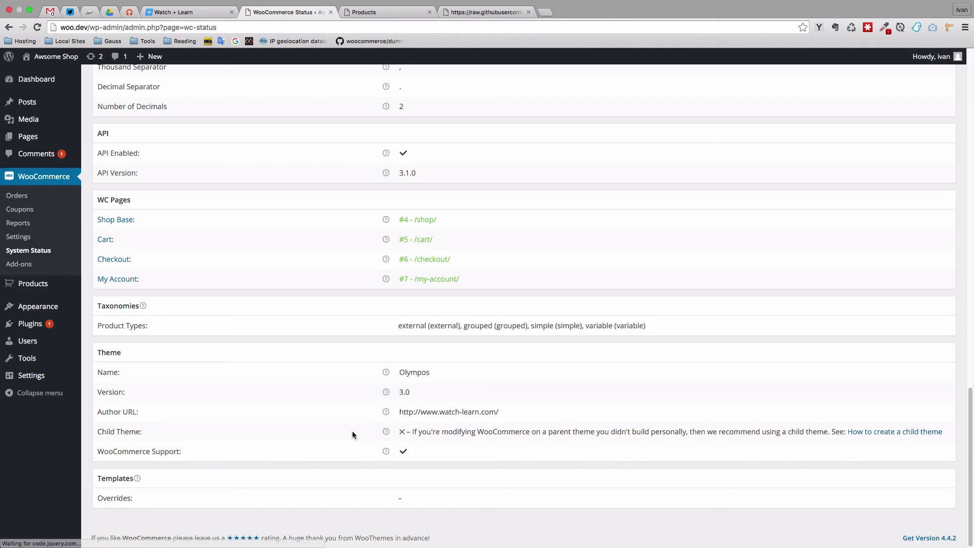
{"action": "scroll", "coordinate": [279, 312], "scroll_direction": "down", "scroll_amount": 7}
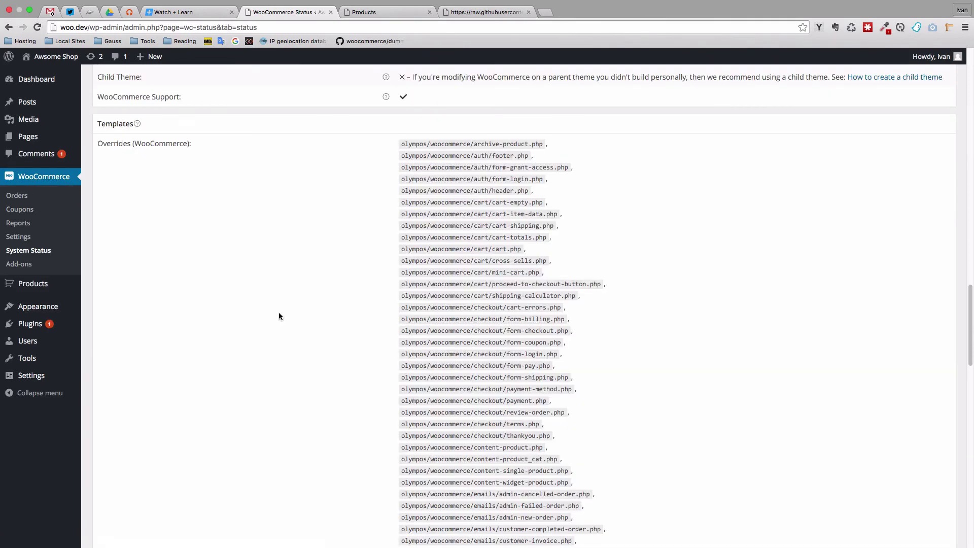
{"action": "scroll", "coordinate": [442, 274], "scroll_direction": "down", "scroll_amount": 2}
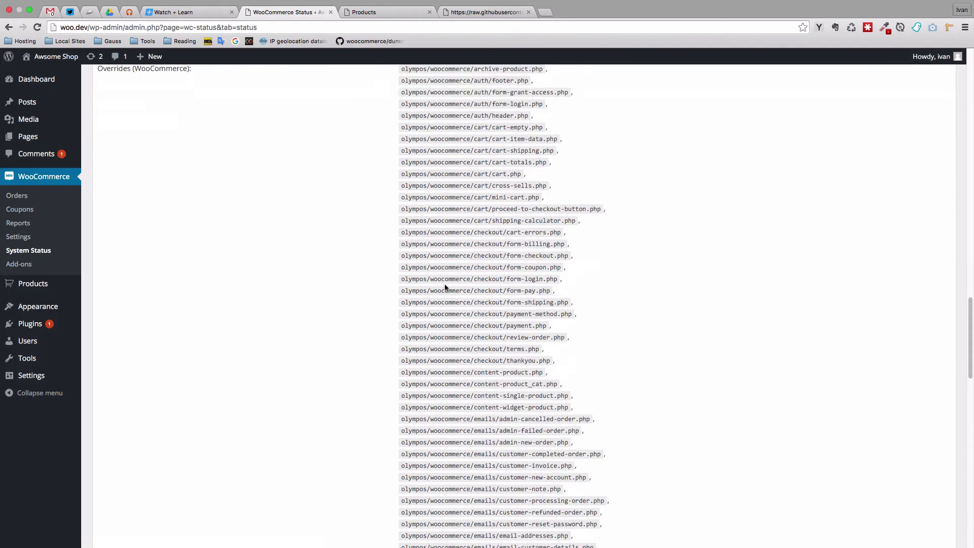
{"action": "scroll", "coordinate": [444, 284], "scroll_direction": "up", "scroll_amount": 20}
{"action": "scroll", "coordinate": [445, 284], "scroll_direction": "up", "scroll_amount": 8}
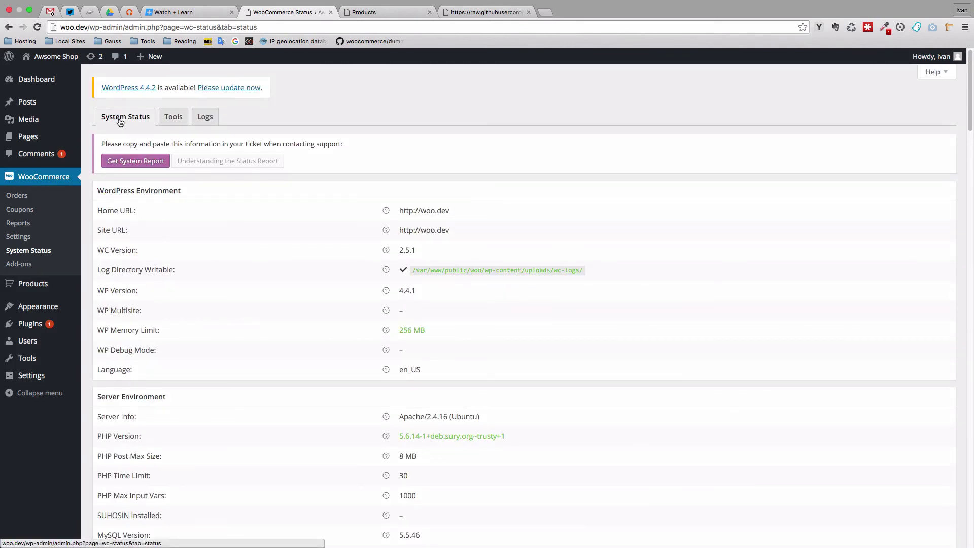
{"action": "scroll", "coordinate": [433, 353], "scroll_direction": "down", "scroll_amount": 20}
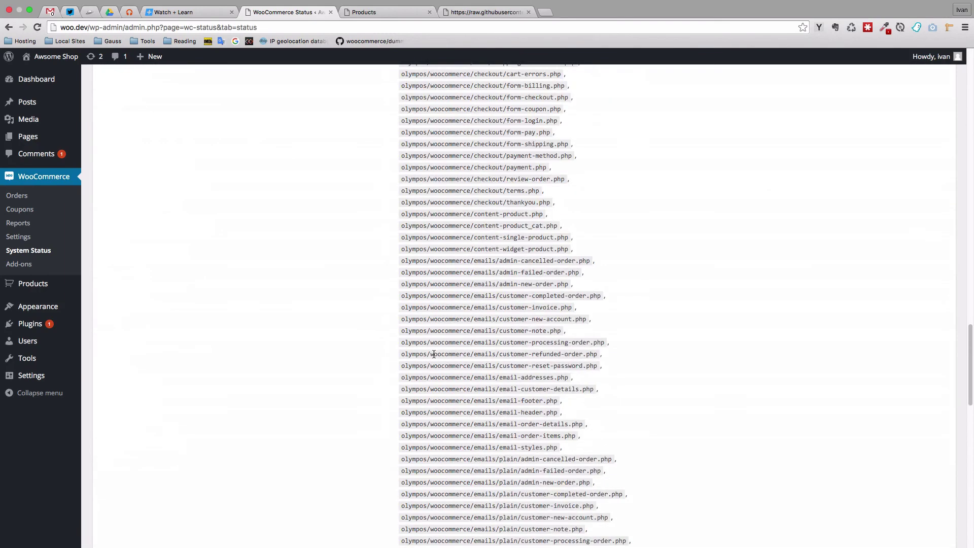
{"action": "scroll", "coordinate": [434, 354], "scroll_direction": "down", "scroll_amount": 10}
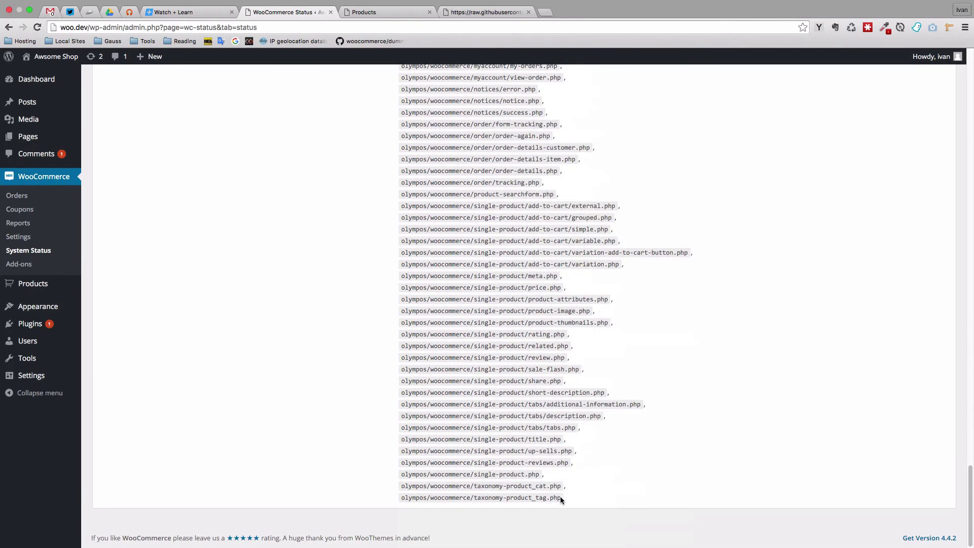
{"action": "left_click_drag", "start_coordinate": [561, 498], "coordinate": [457, 252]}
{"action": "scroll", "coordinate": [466, 354], "scroll_direction": "up", "scroll_amount": 5}
{"action": "scroll", "coordinate": [466, 354], "scroll_direction": "up", "scroll_amount": 15}
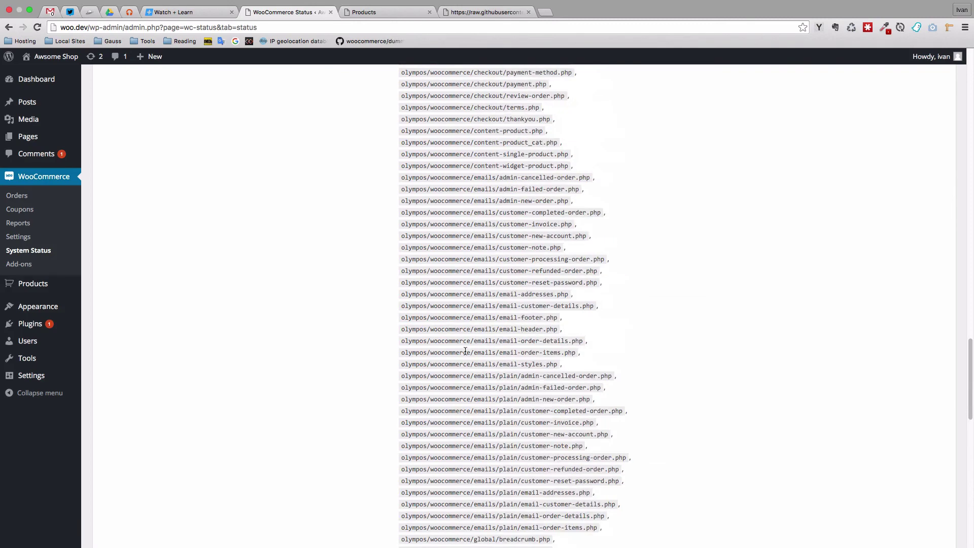
{"action": "scroll", "coordinate": [466, 351], "scroll_direction": "down", "scroll_amount": 4}
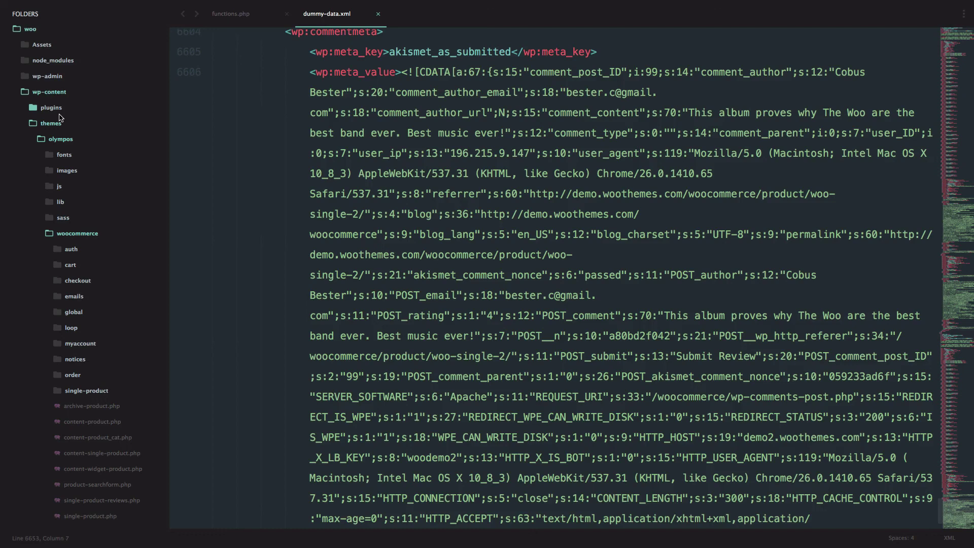
Browse the copied olympos/woocommerce templates, ending on content-widget-product.php with its 2.5.0 header.
{"action": "scroll", "coordinate": [98, 346], "scroll_direction": "down", "scroll_amount": 5}
{"action": "left_click", "coordinate": [97, 319]}
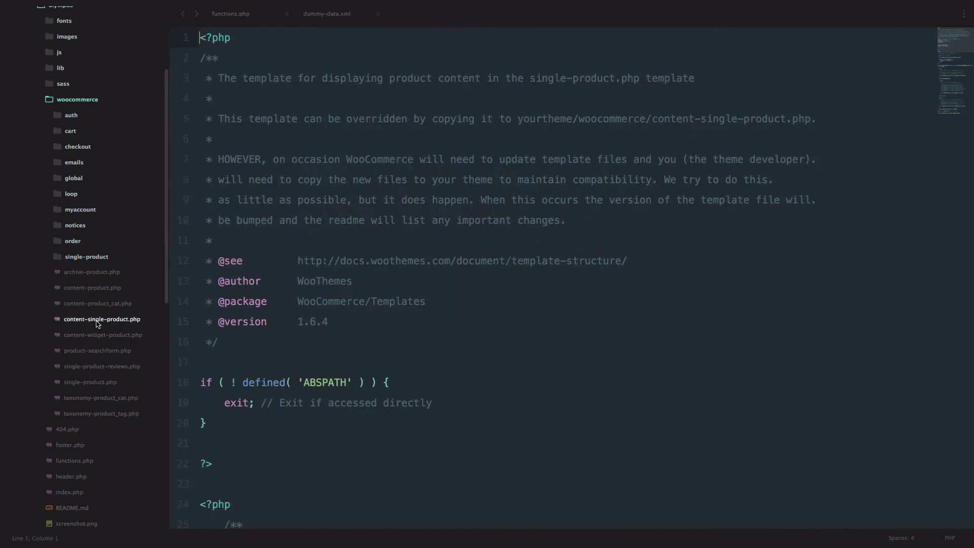
{"action": "left_click", "coordinate": [98, 334]}
{"action": "left_click", "coordinate": [98, 366]}
{"action": "left_click", "coordinate": [99, 382]}
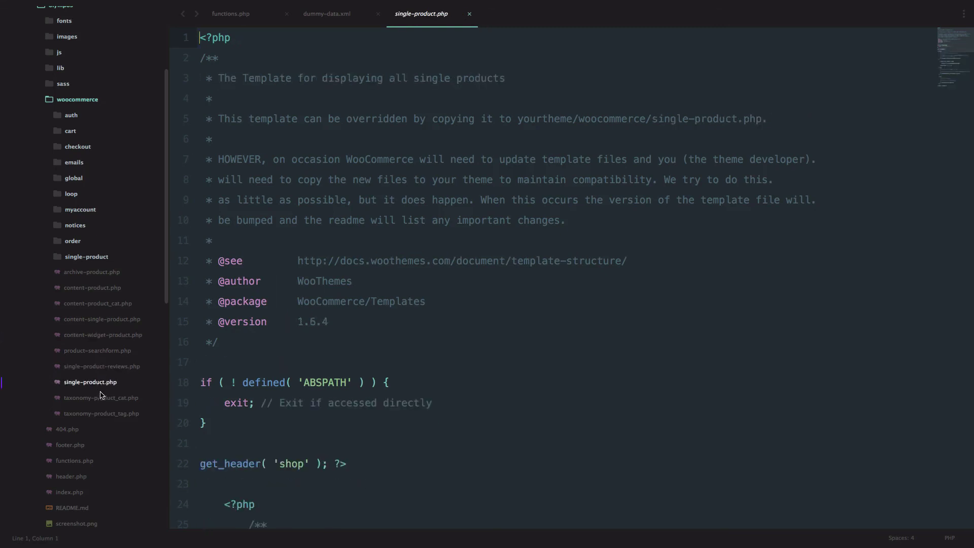
{"action": "left_click", "coordinate": [100, 398]}
{"action": "left_click", "coordinate": [104, 383]}
{"action": "left_click", "coordinate": [109, 366]}
{"action": "left_click", "coordinate": [116, 351]}
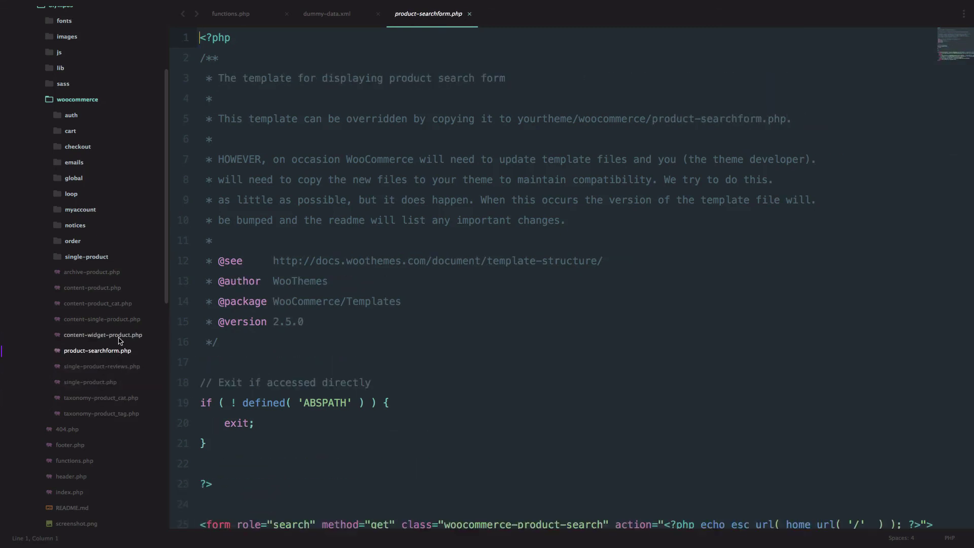
{"action": "left_click", "coordinate": [119, 337]}
{"action": "left_click", "coordinate": [422, 394]}
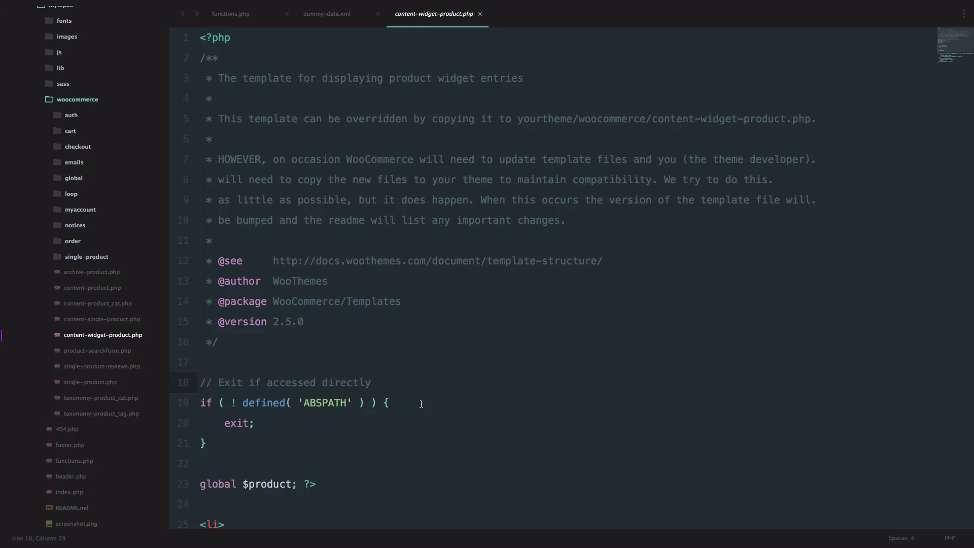
In Chrome, glance at the raw dummy-data.xml tab, then return to the Watch + Learn homepage.
{"action": "key", "text": "super+Tab"}
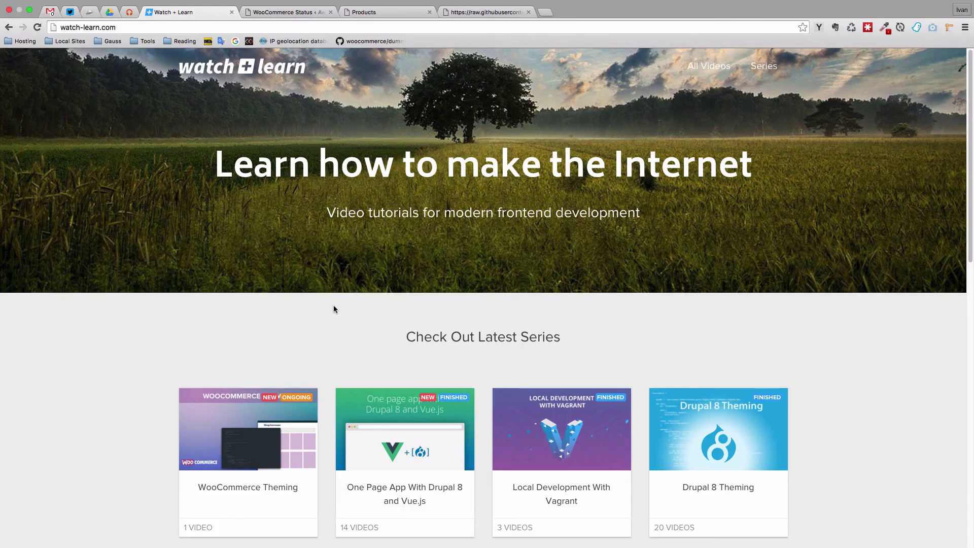
{"action": "left_click", "coordinate": [502, 7]}
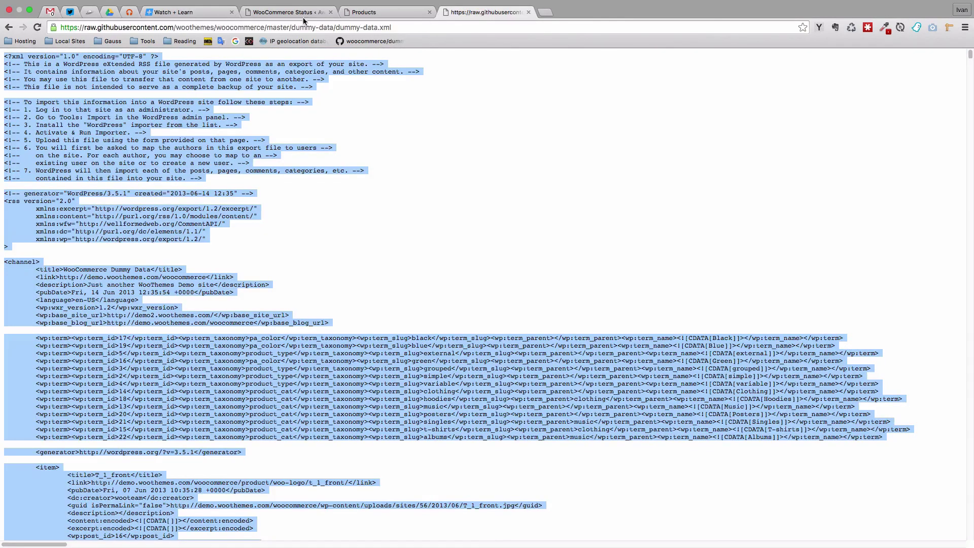
{"action": "left_click", "coordinate": [203, 11]}
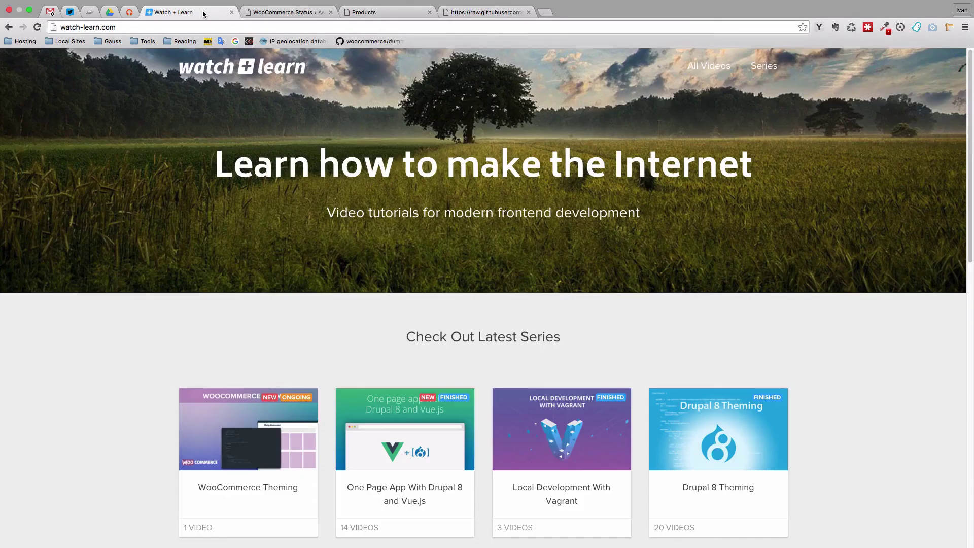